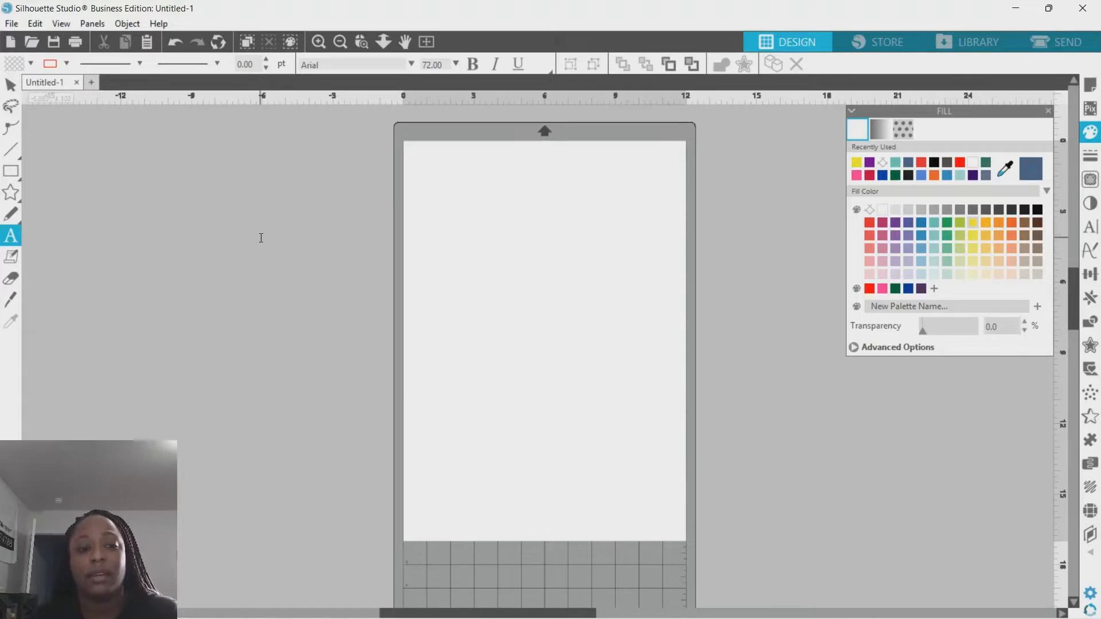
- Add the text "BESTIE HIVE" on the canvas
left_click(261, 238)
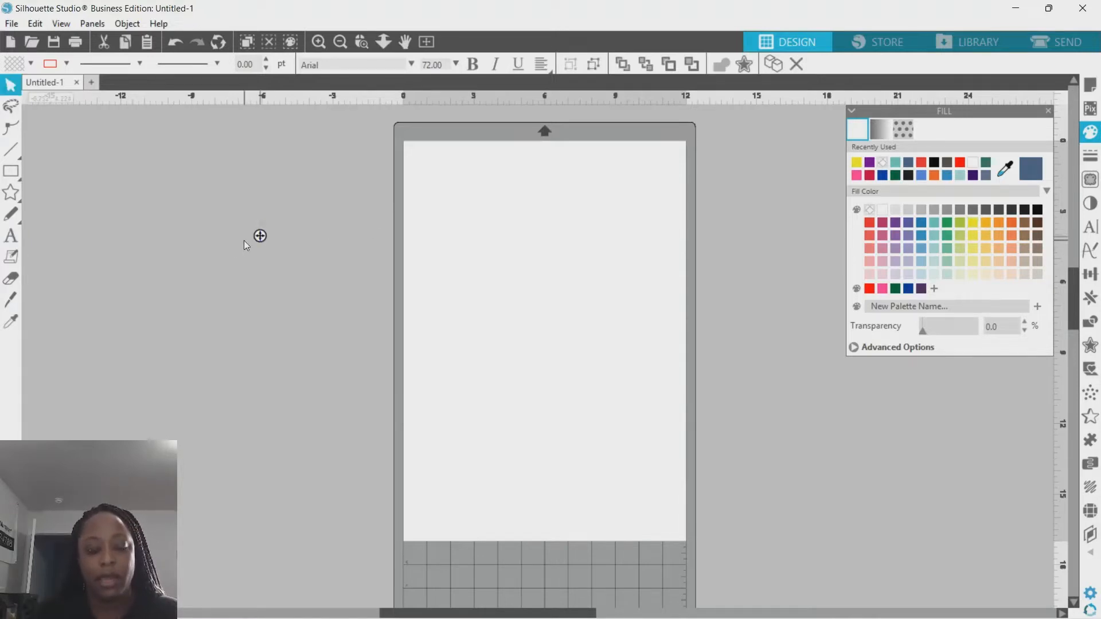
type("BESTIE HIVE")
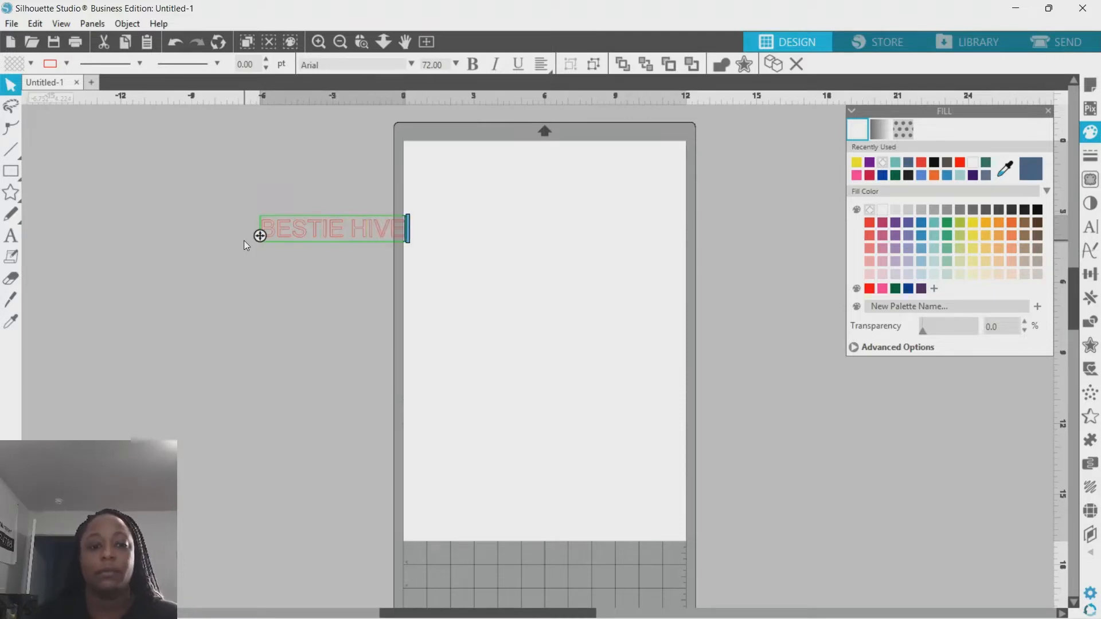
- Move the text onto the top of the page and set its font to Berlin Sans FB Demi
left_click(301, 171)
left_click_drag(313, 240, 493, 200)
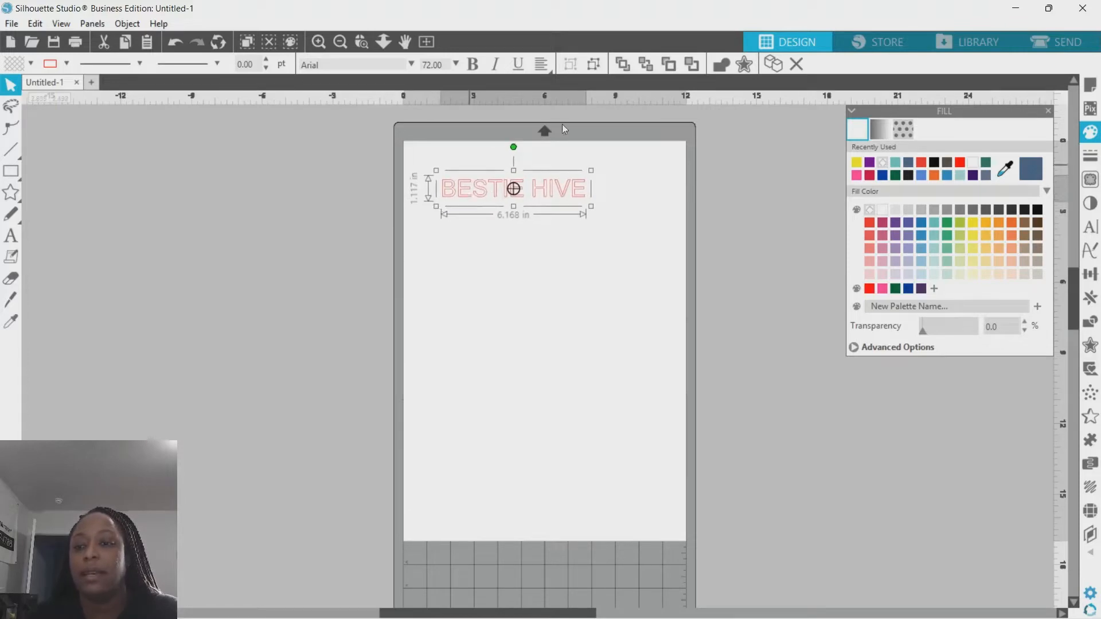
left_click(1090, 228)
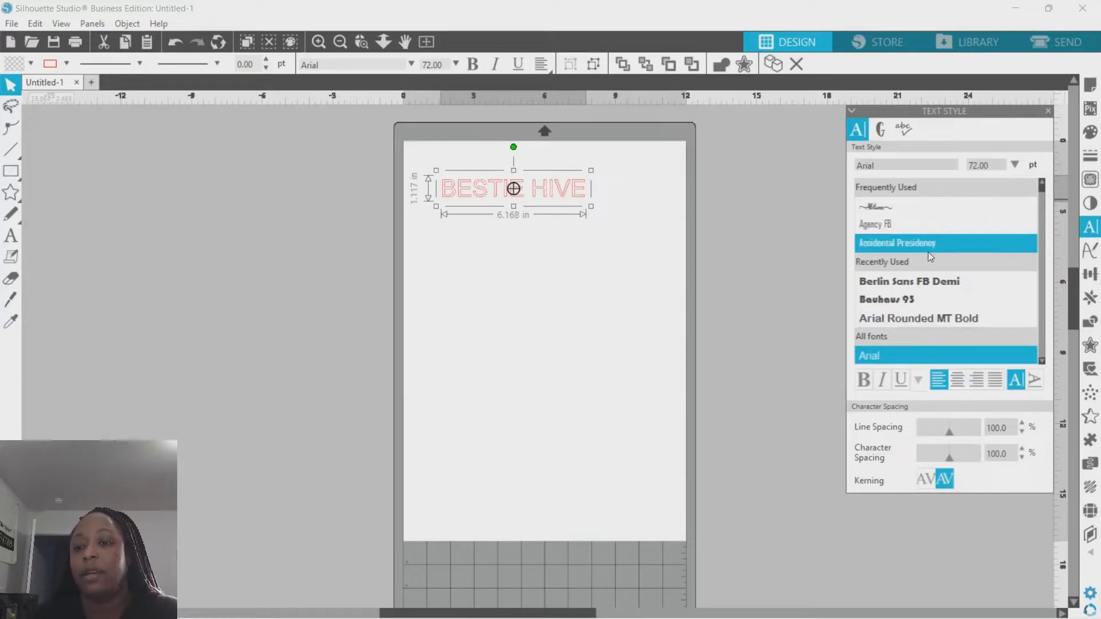
left_click(927, 281)
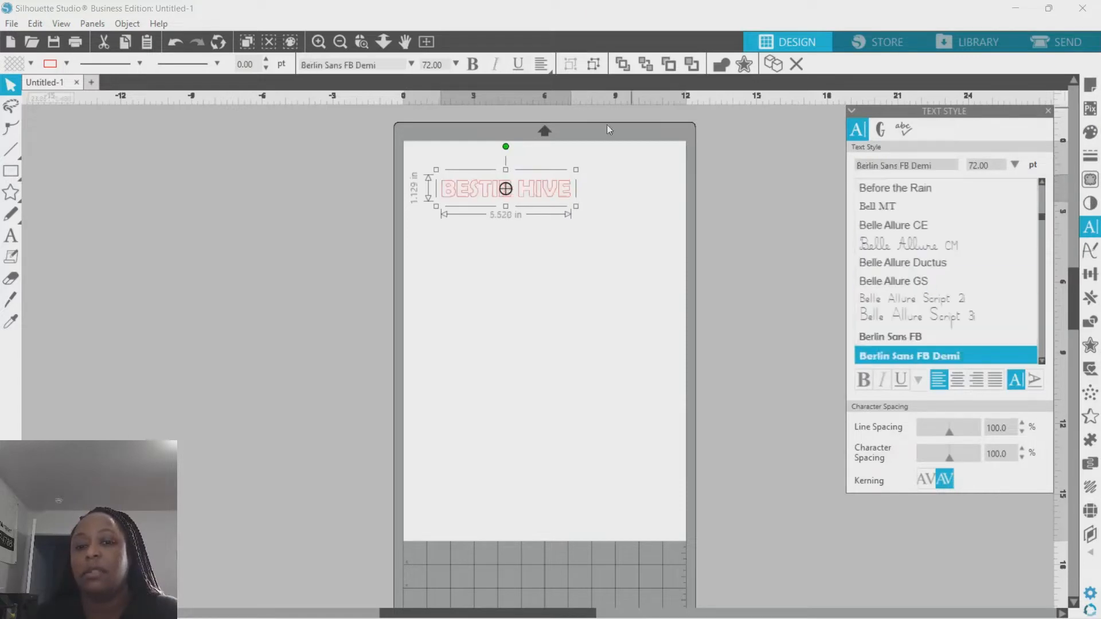
- Enlarge the text to about 8.07 in wide and fill it teal
left_click_drag(574, 206, 636, 220)
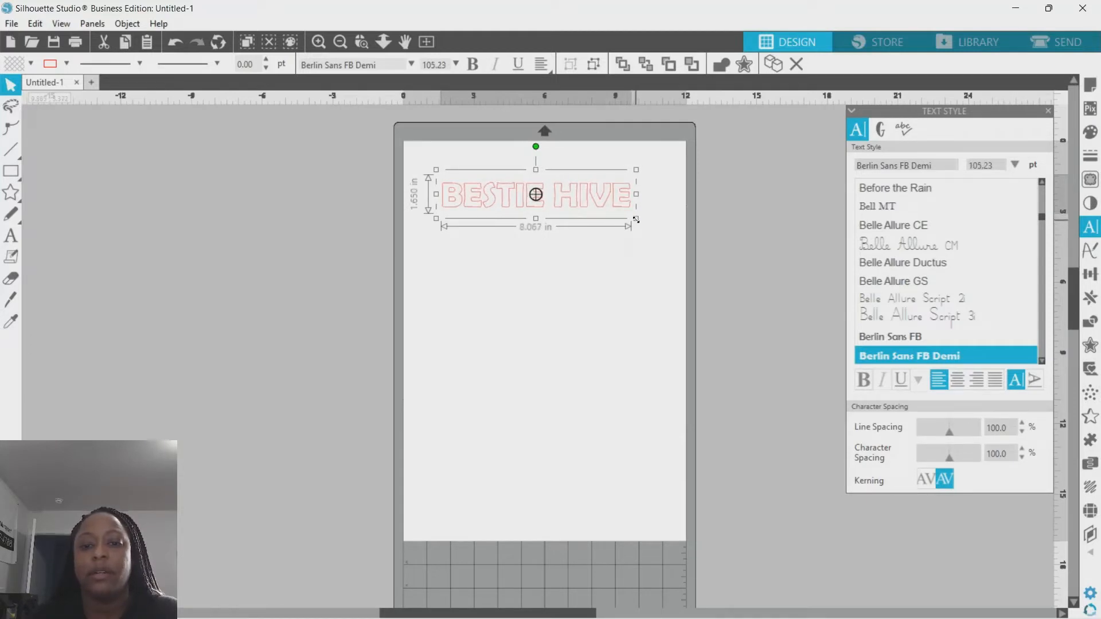
left_click(1090, 133)
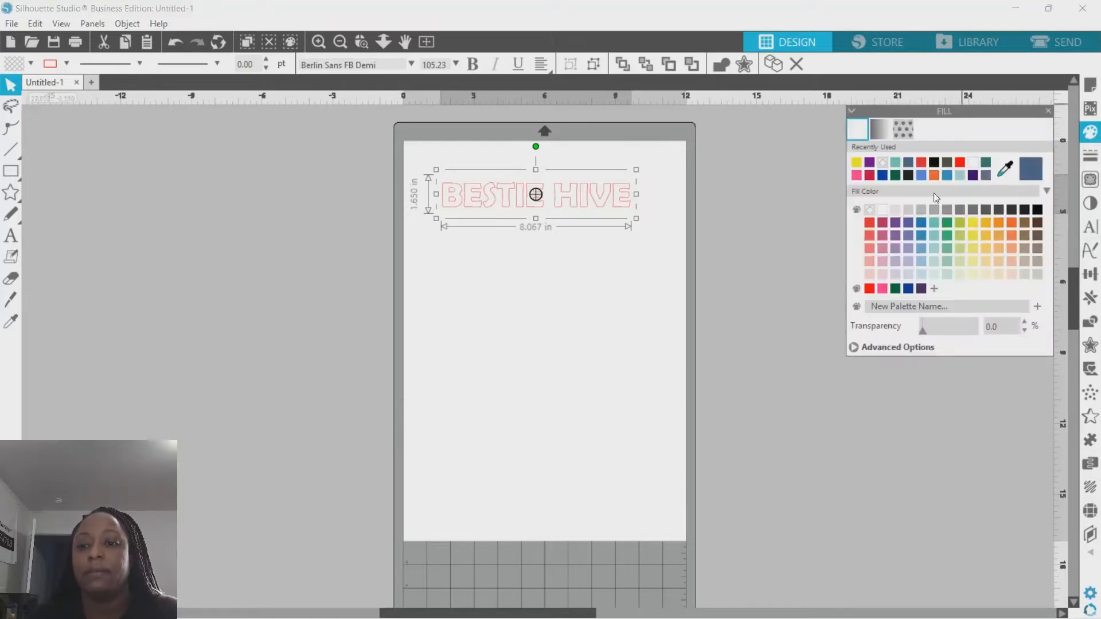
left_click(934, 222)
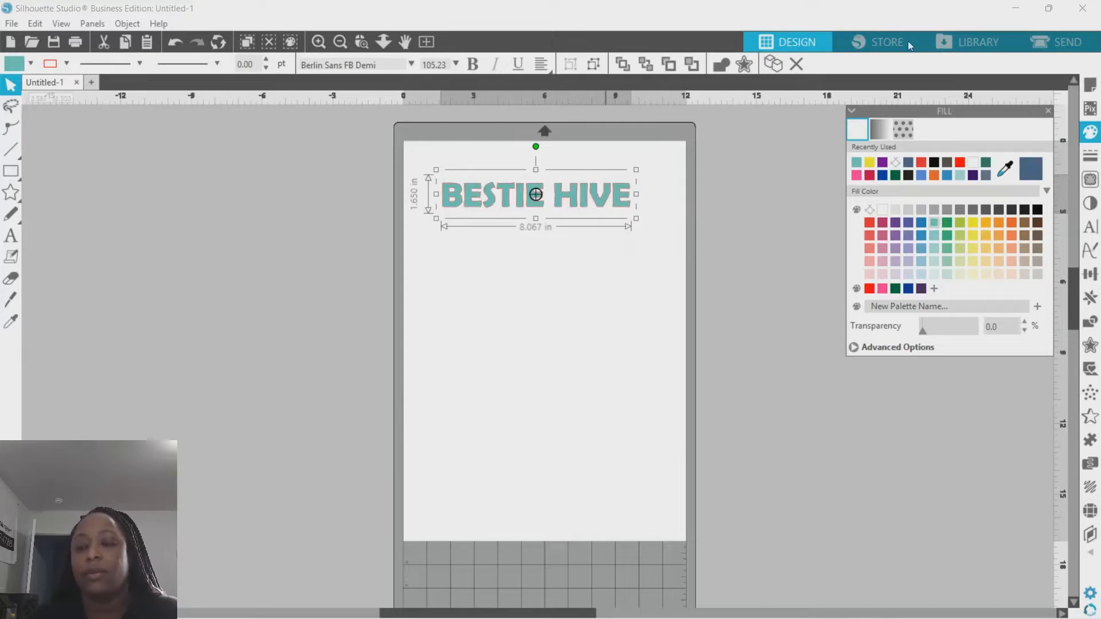
- Set the text's line colour to none
left_click(1091, 158)
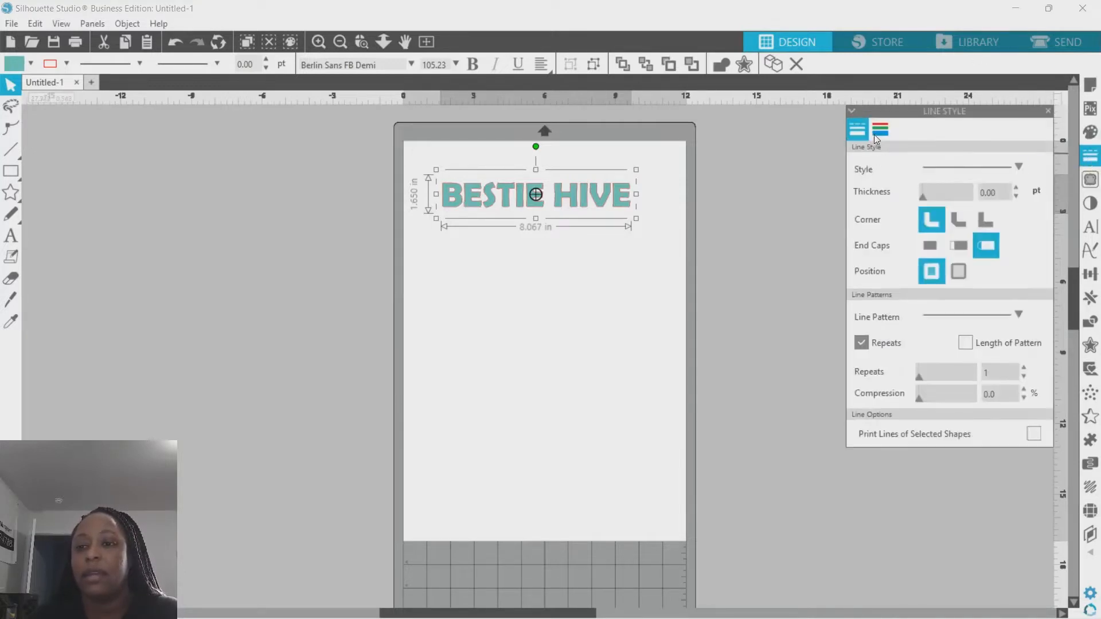
left_click(879, 130)
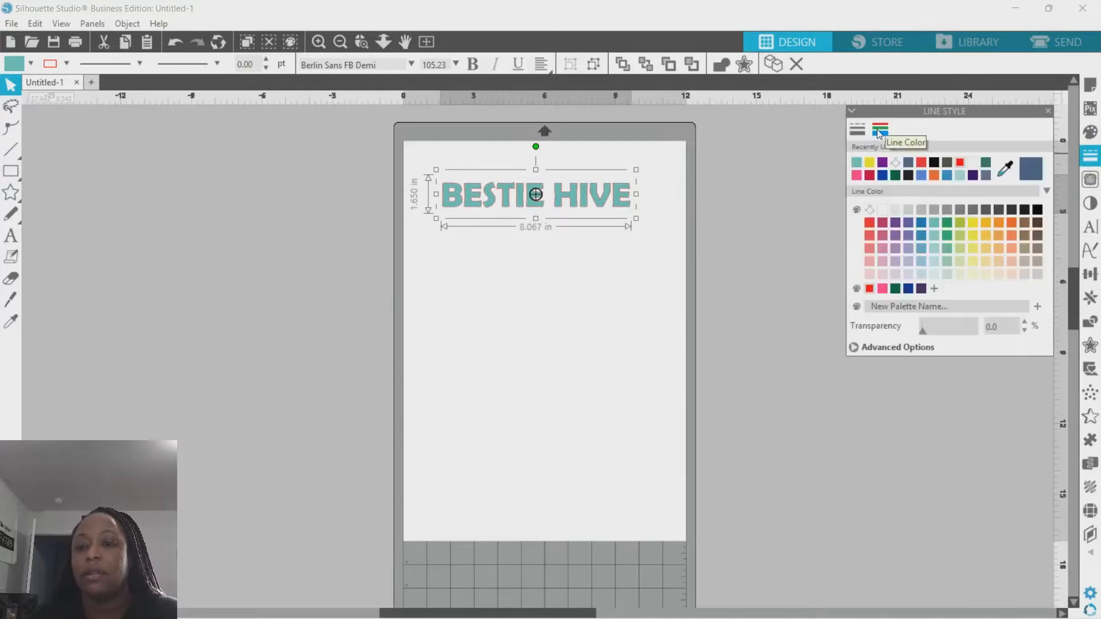
left_click(870, 208)
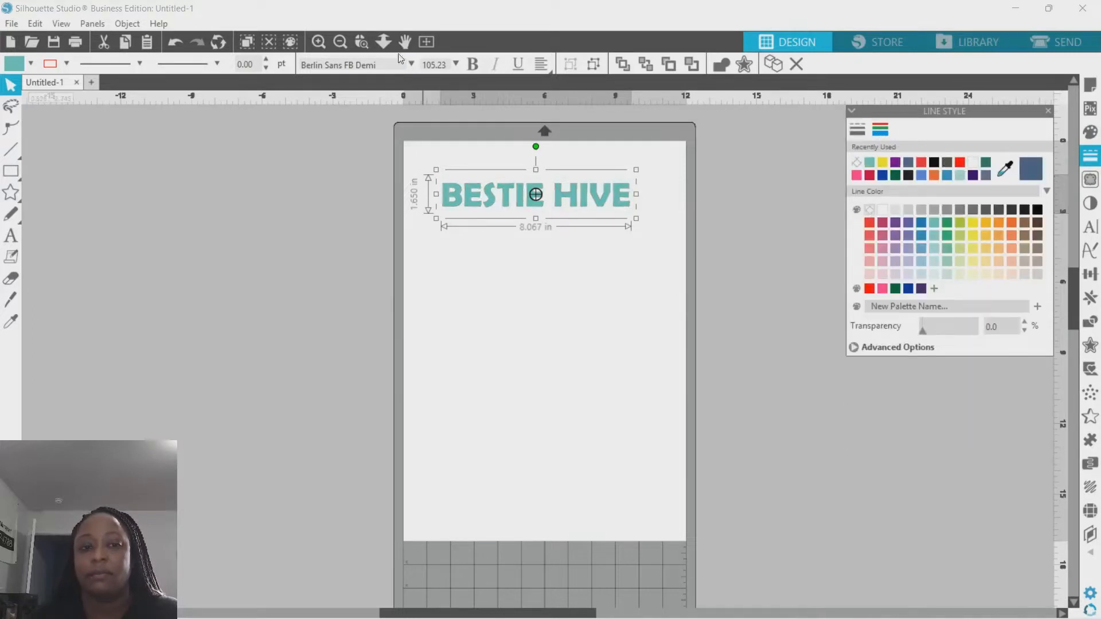
- Stretch the text taller to about 1.84 in high
left_click(361, 41)
left_click_drag(436, 178, 644, 243)
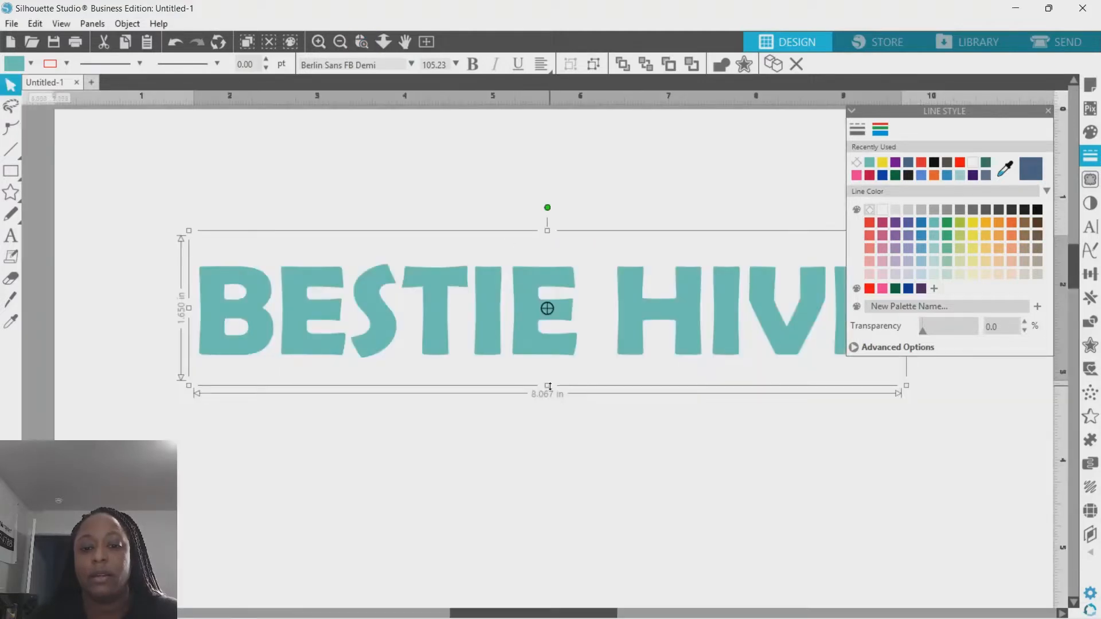
left_click_drag(548, 385, 552, 402)
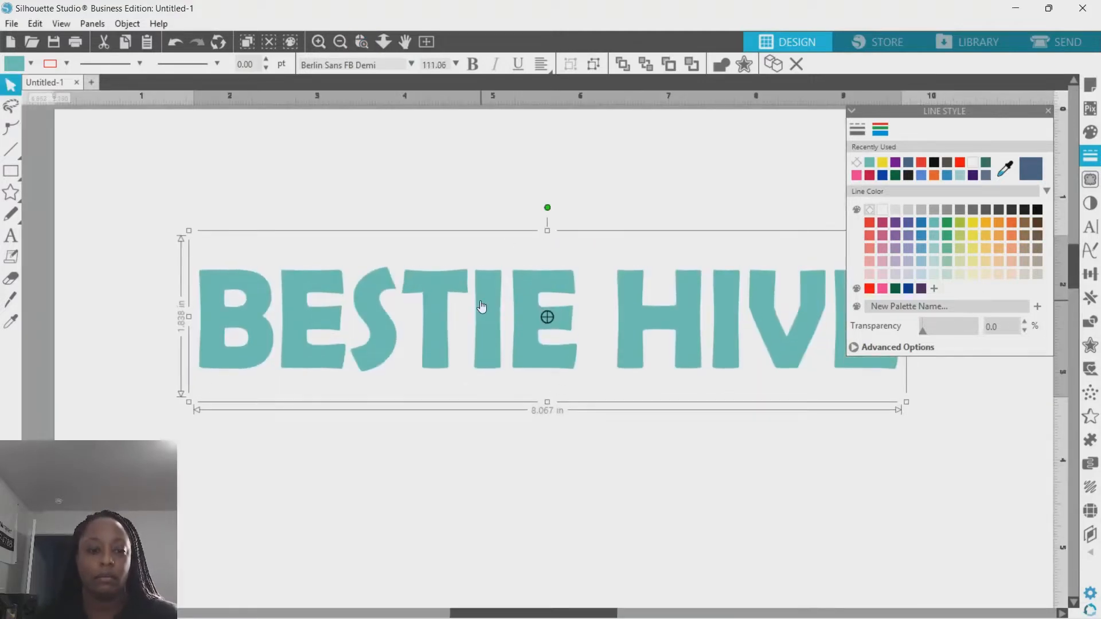
- Copy the stretched text
right_click(214, 280)
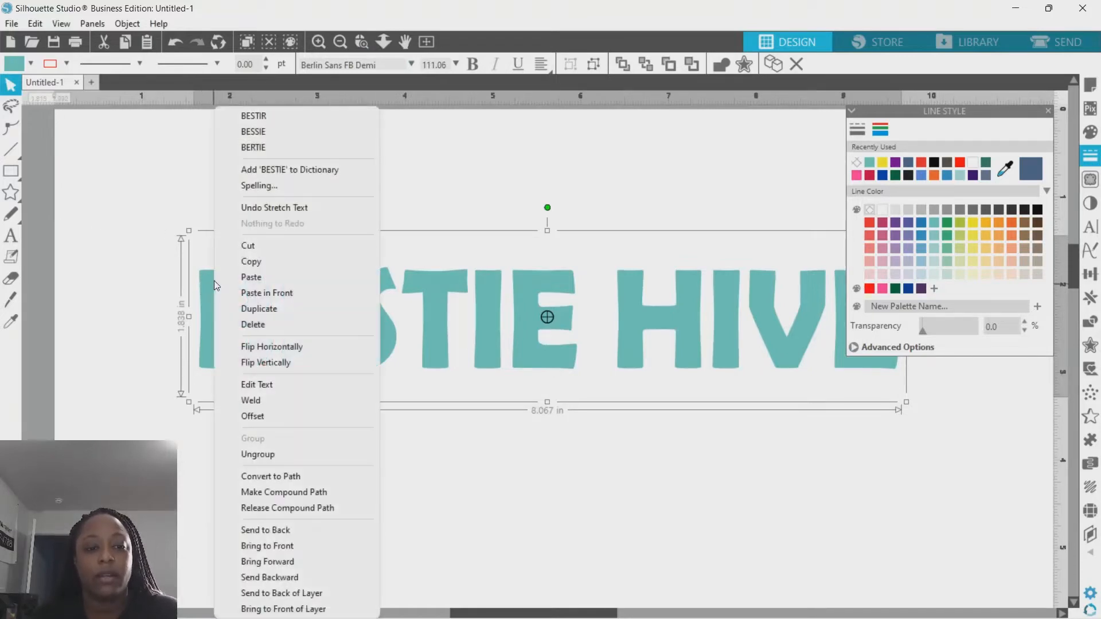
left_click(269, 262)
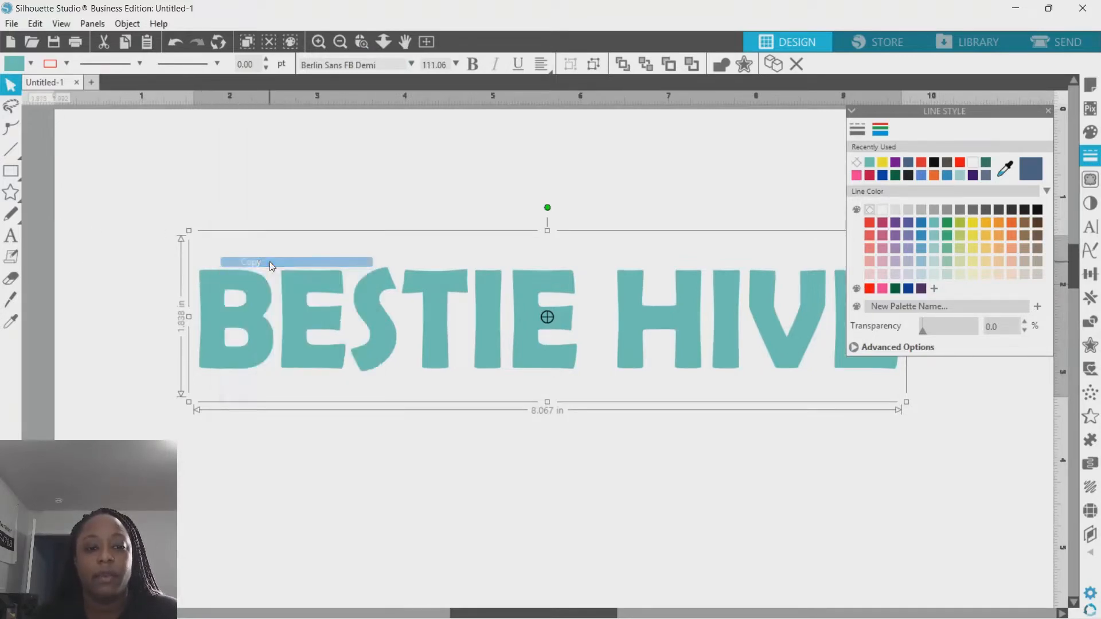
- Slice all the letters horizontally near their tops with the Knife tool
left_click(11, 302)
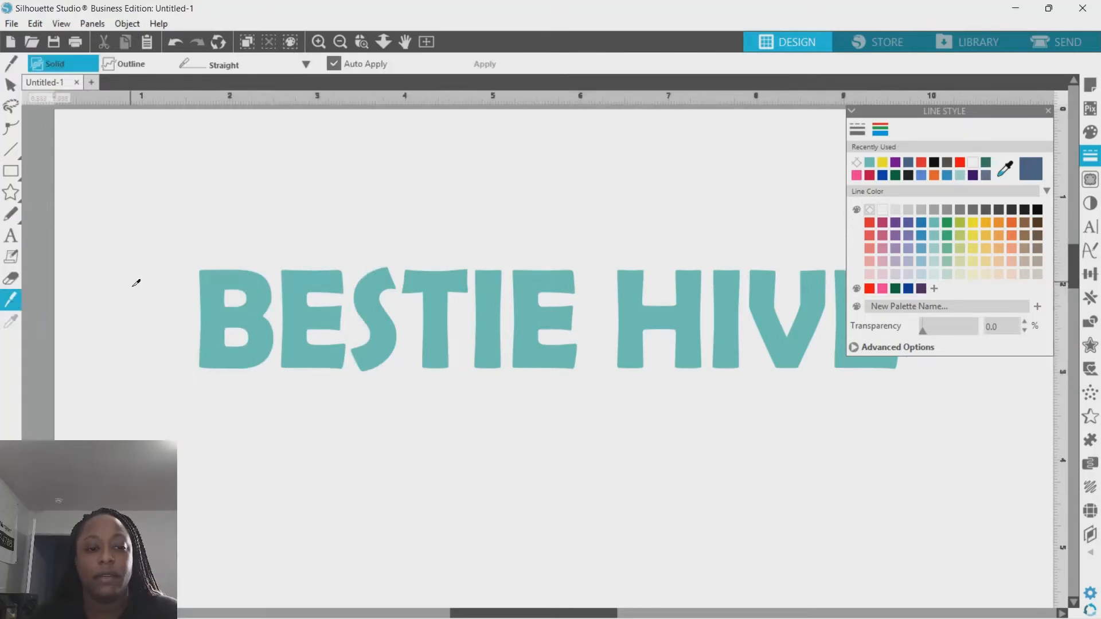
left_click_drag(188, 305, 896, 326)
left_click_drag(838, 302, 154, 200)
left_click(405, 41)
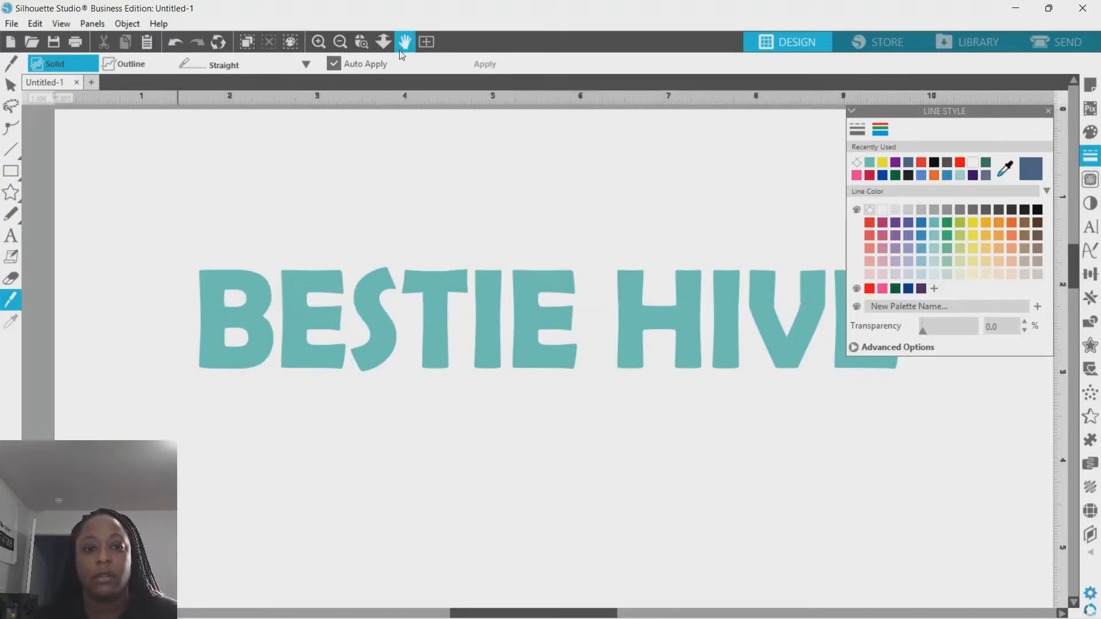
left_click_drag(669, 236, 597, 154)
key("k")
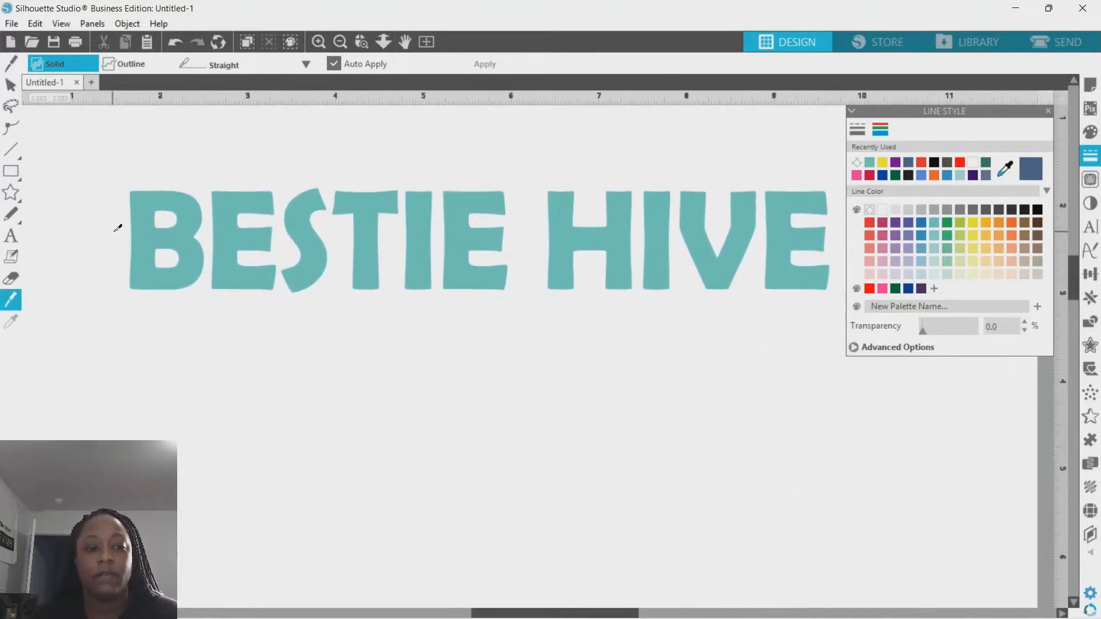
left_click_drag(121, 217, 840, 219)
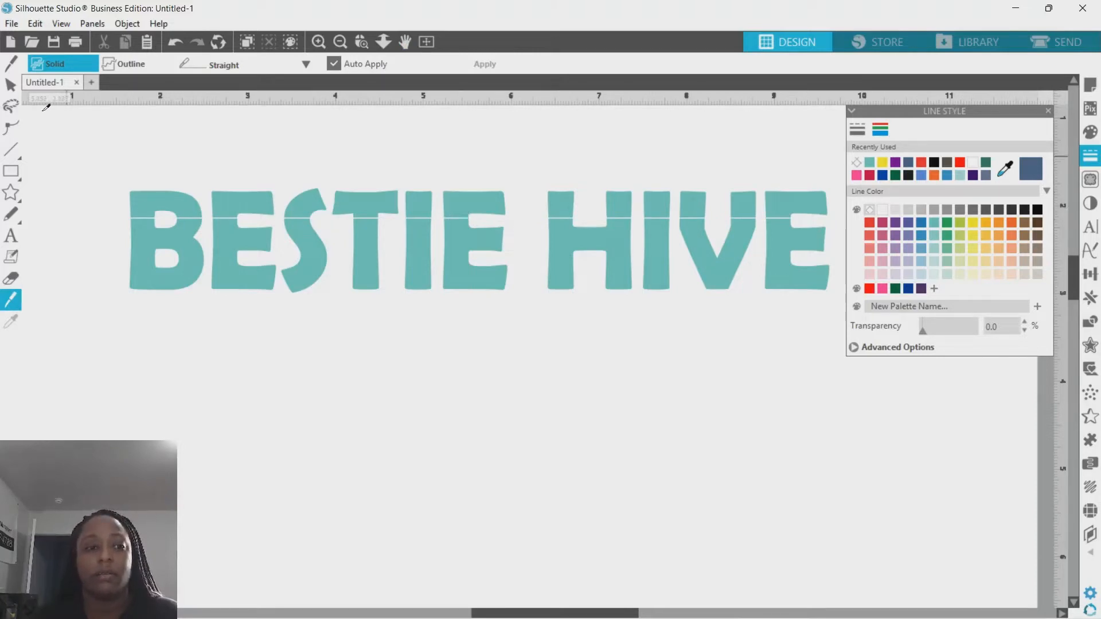
- Select and delete the lower pieces of the sliced letters
left_click(12, 87)
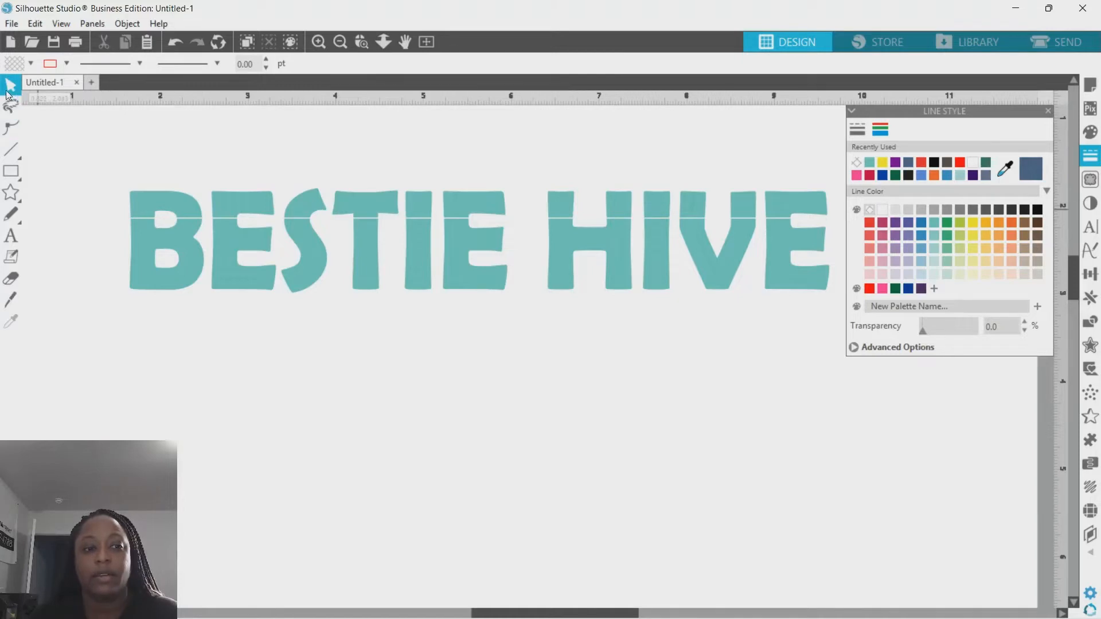
left_click_drag(104, 243, 794, 320)
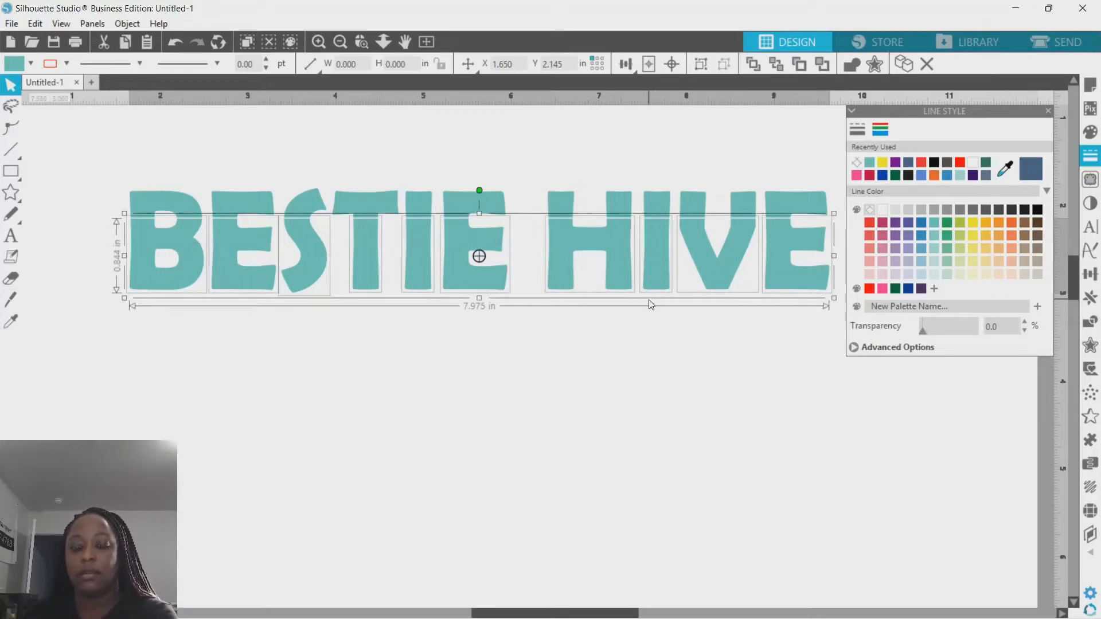
key("Delete")
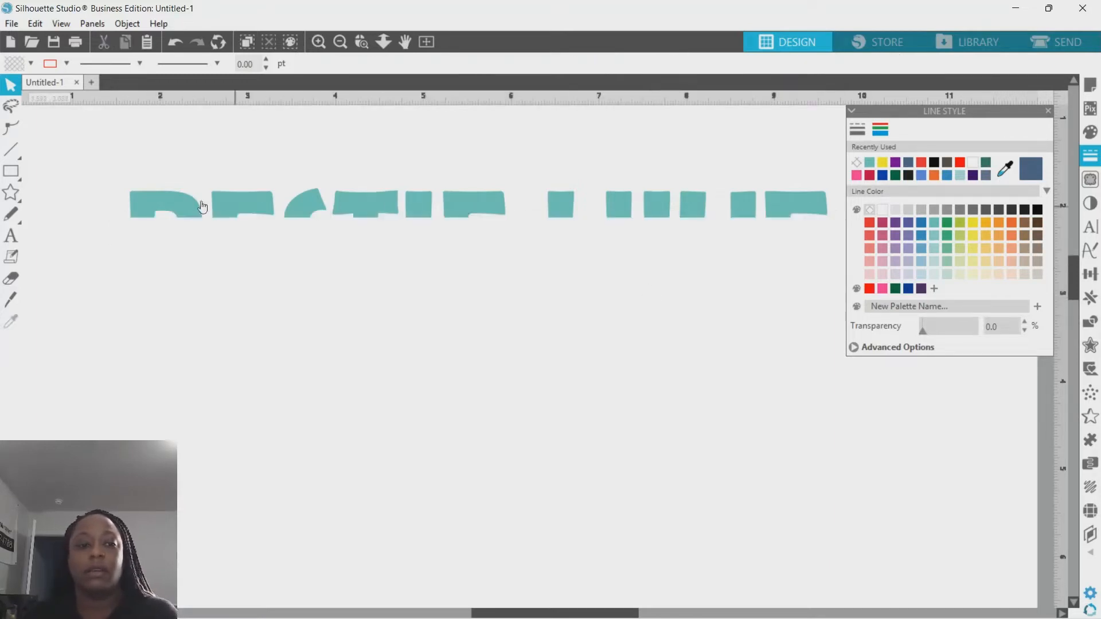
- Paste the copied text in front of the remaining tops and send it to back
right_click(152, 225)
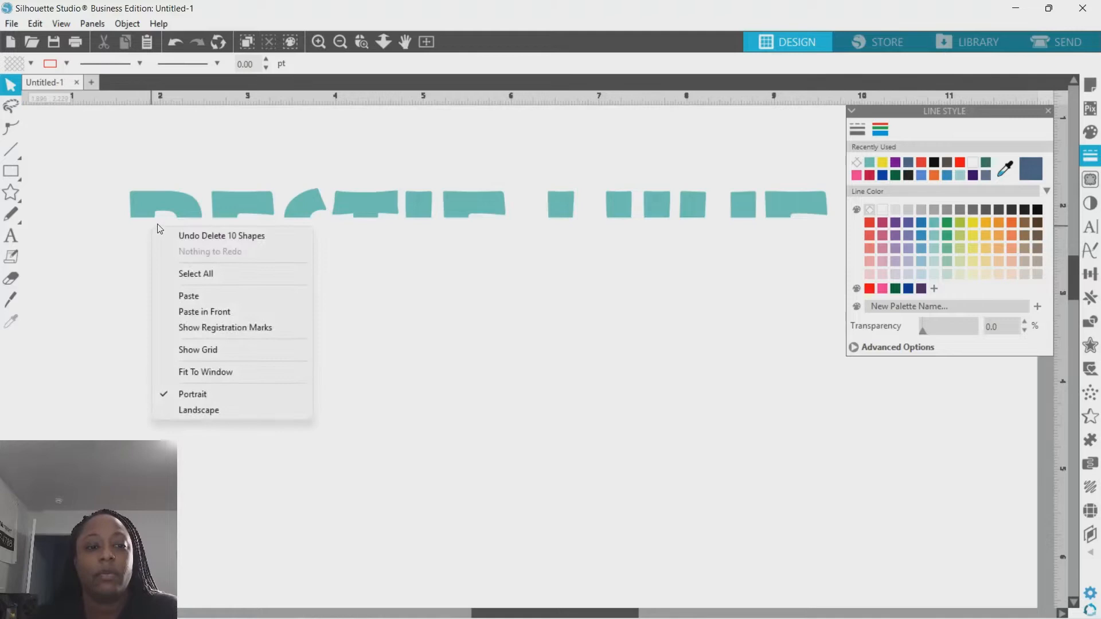
left_click(238, 313)
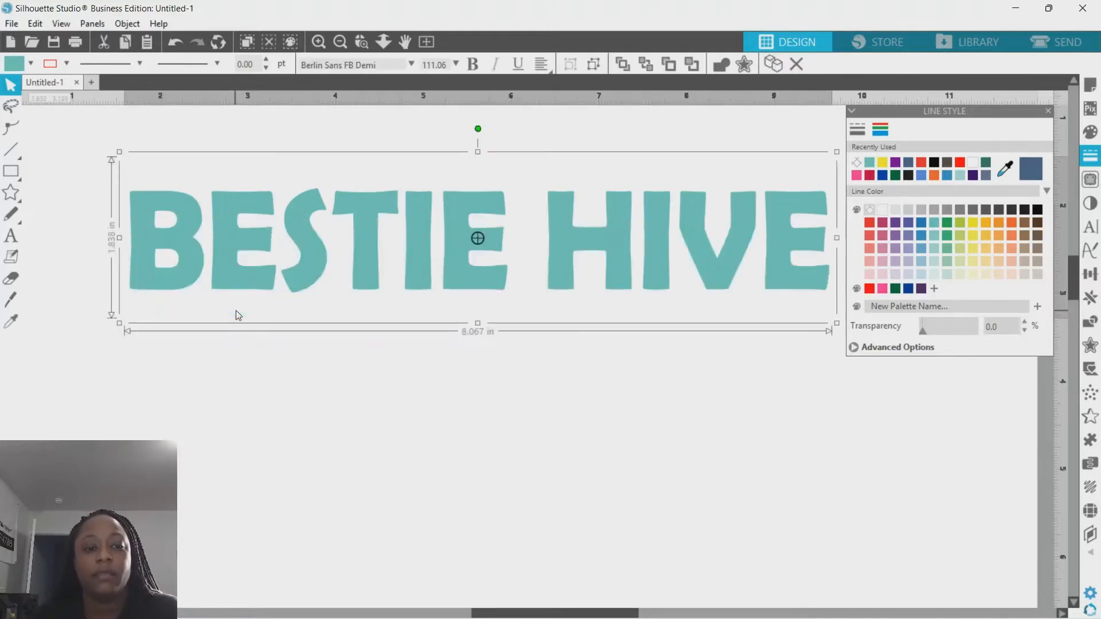
right_click(183, 275)
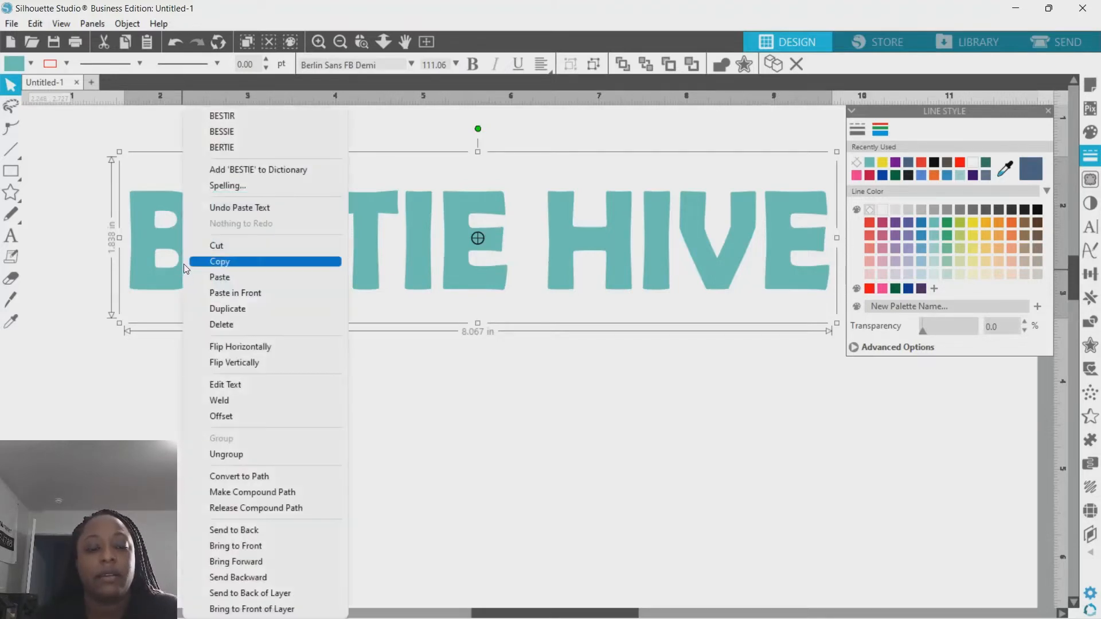
left_click(266, 530)
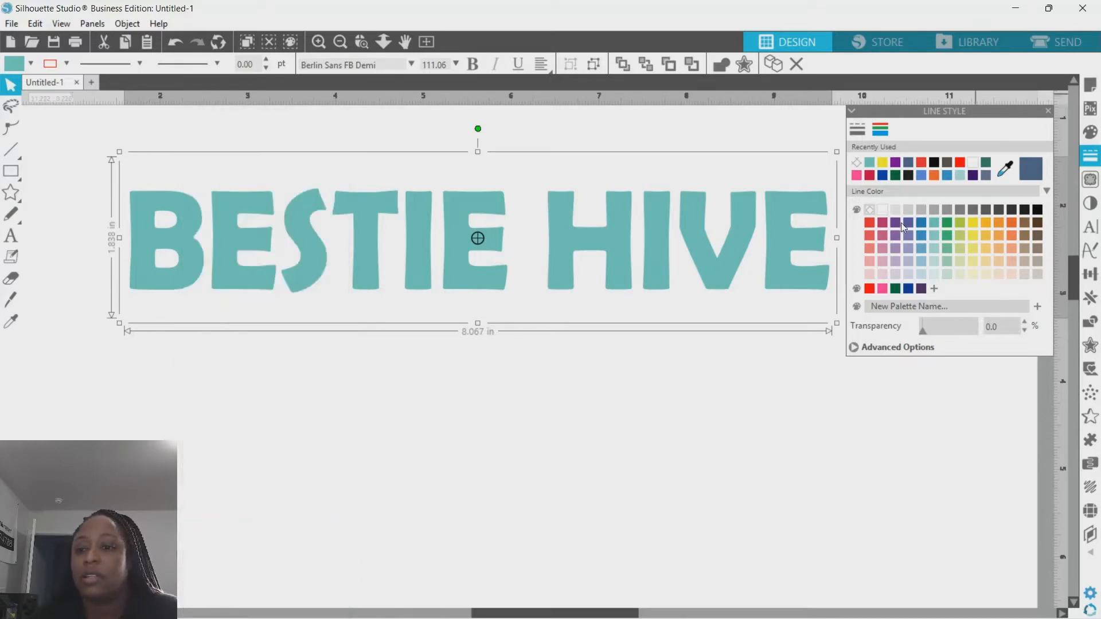
- Fill the pasted full text purple
left_click(895, 164)
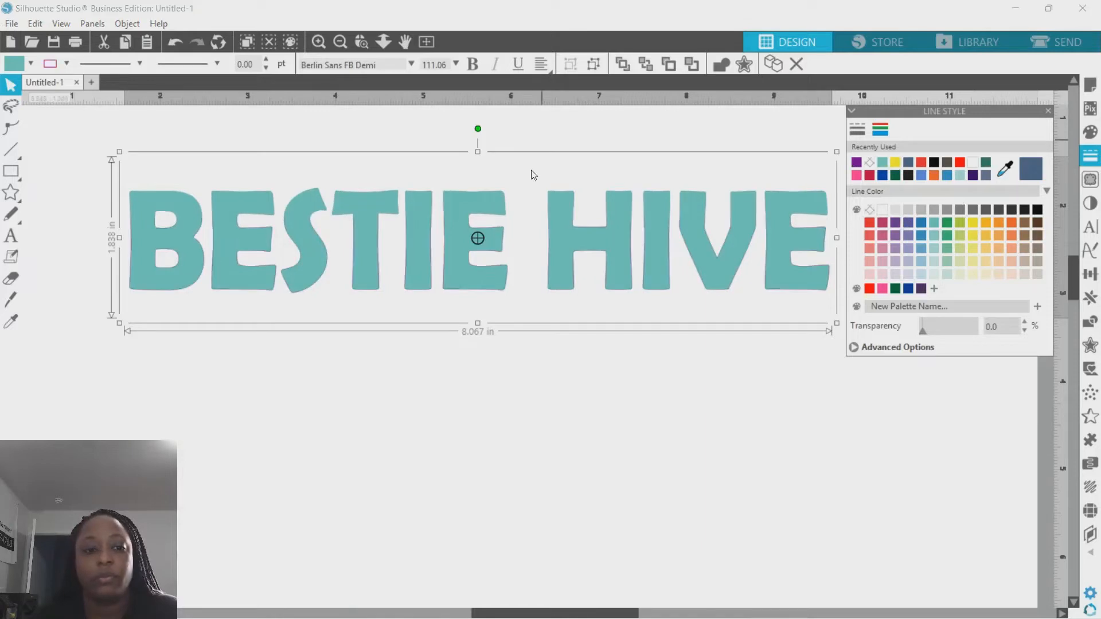
left_click(175, 42)
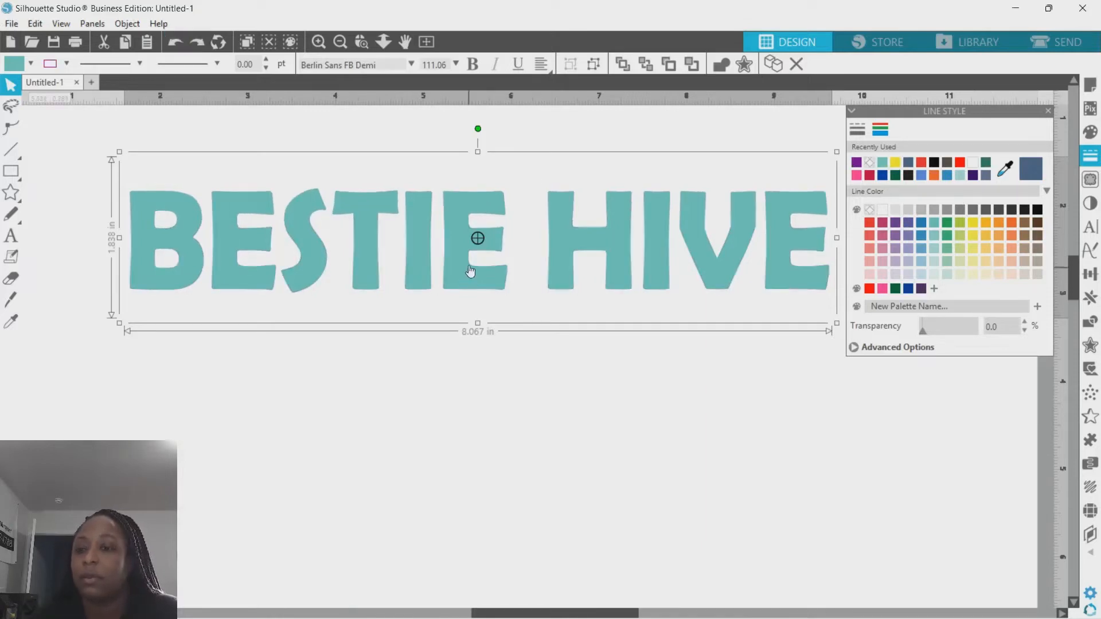
left_click(1090, 132)
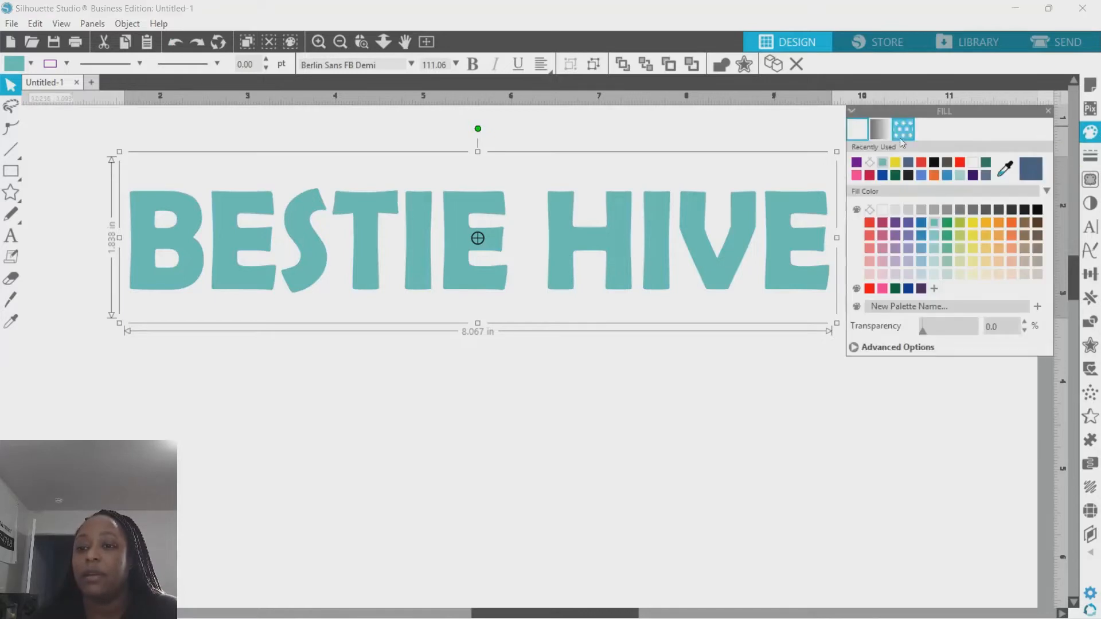
left_click(857, 163)
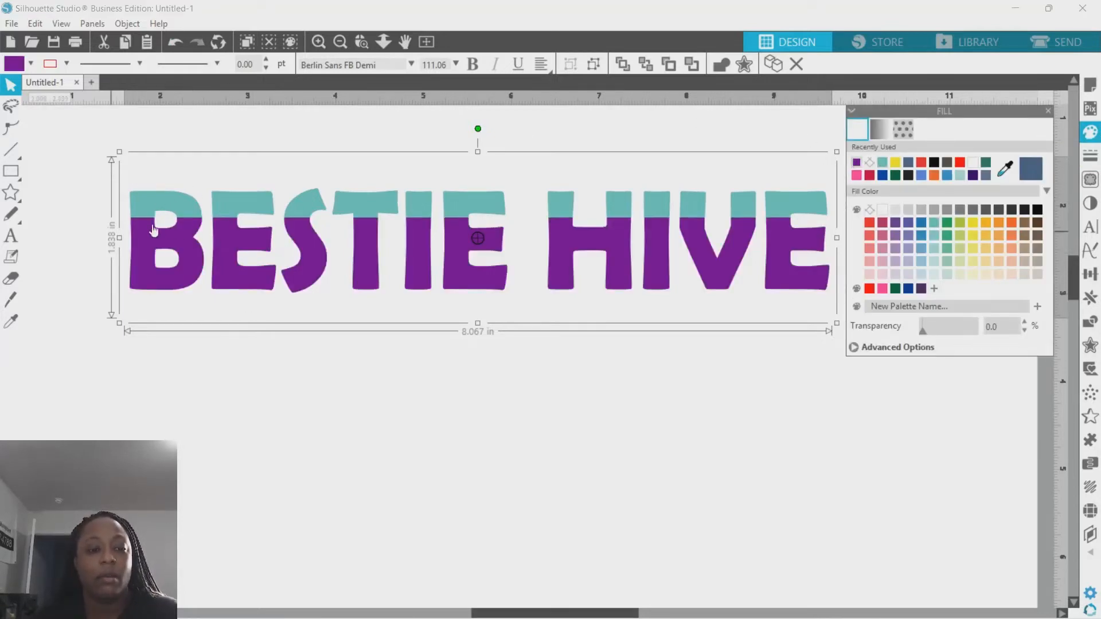
- Slice the purple letters horizontally near their base and delete the bottom pieces
left_click(11, 302)
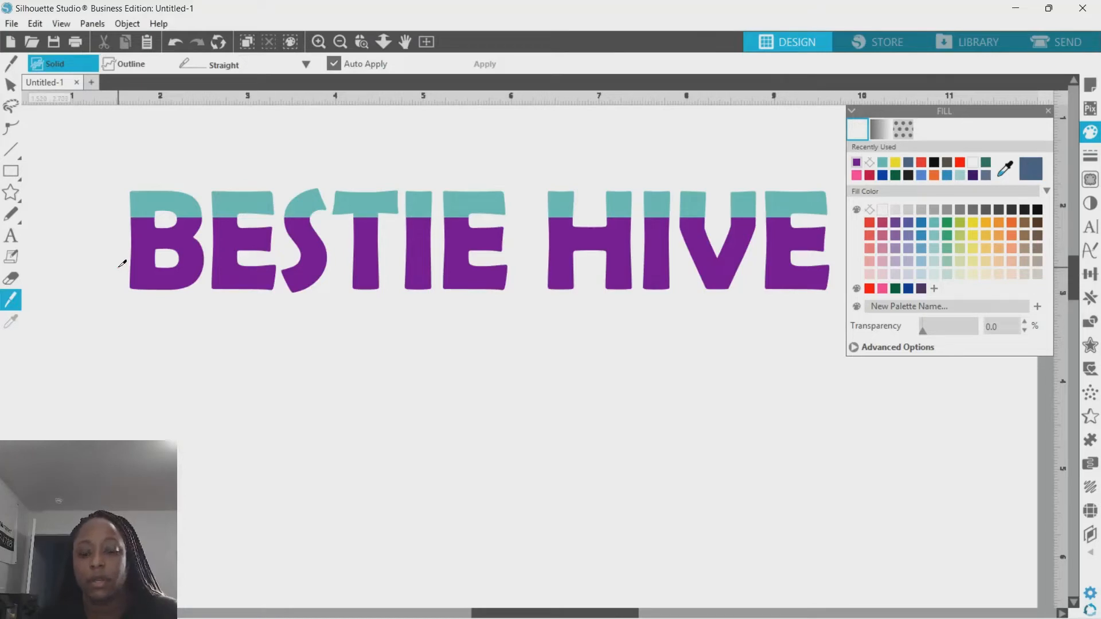
left_click_drag(122, 265, 843, 265)
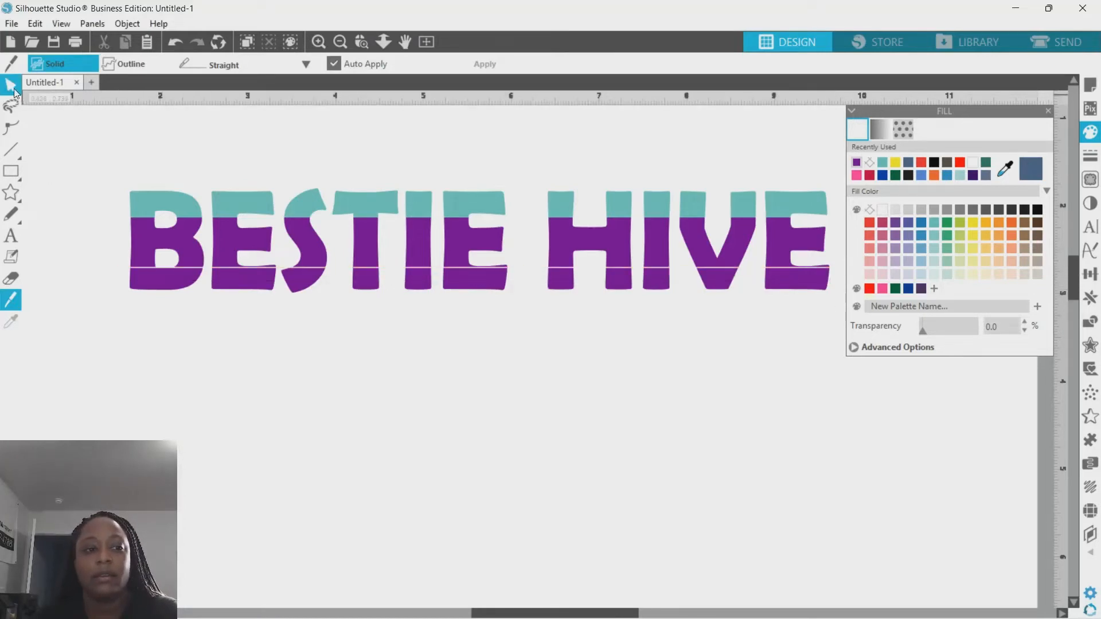
left_click(11, 85)
left_click_drag(89, 275, 802, 314)
key("Delete")
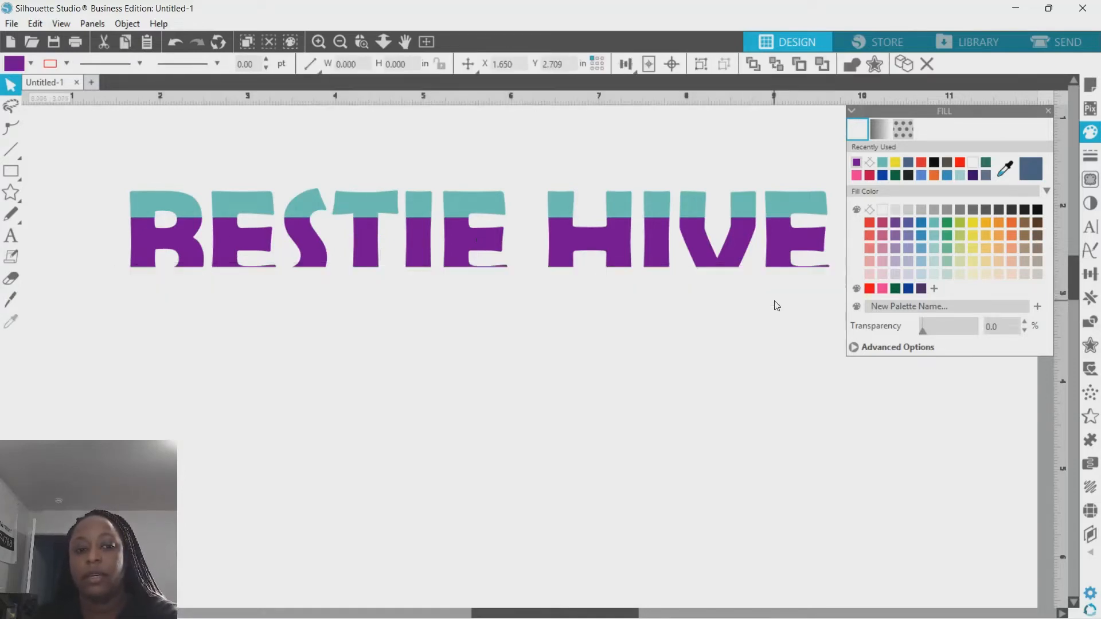
- Paste another copy of the text in front, send it to the back, and fill it yellow
right_click(205, 283)
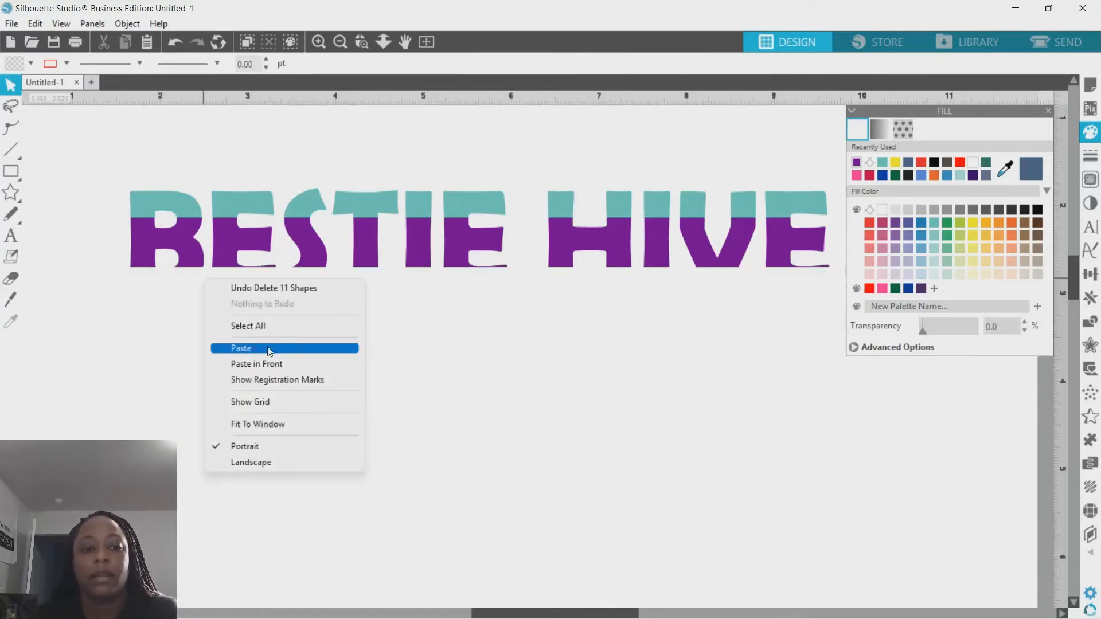
left_click(241, 364)
right_click(174, 281)
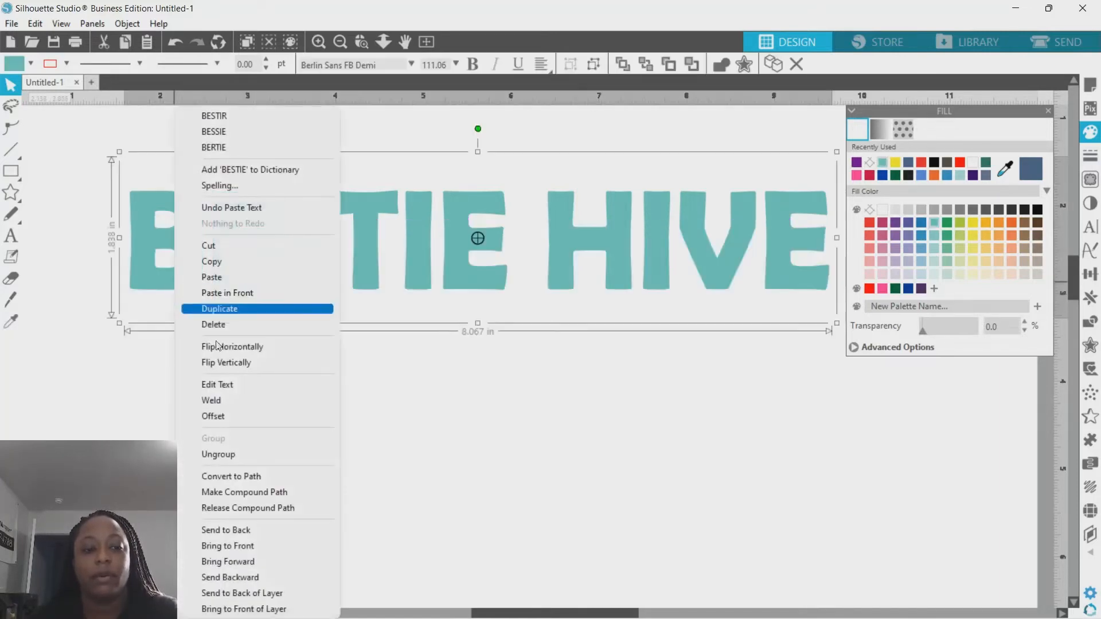
left_click(235, 530)
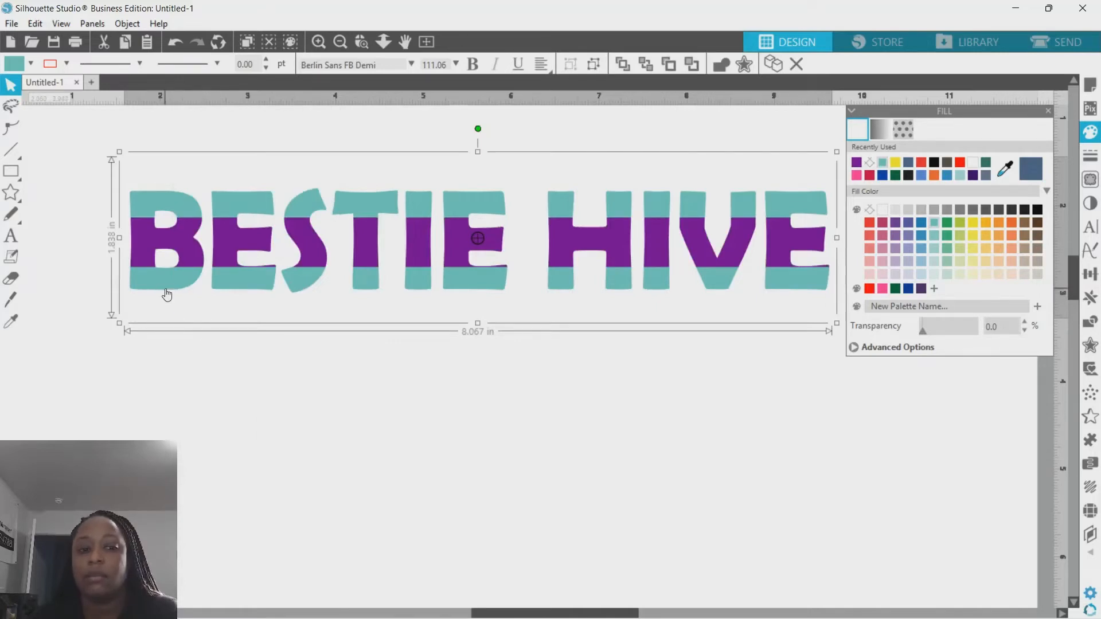
left_click(895, 163)
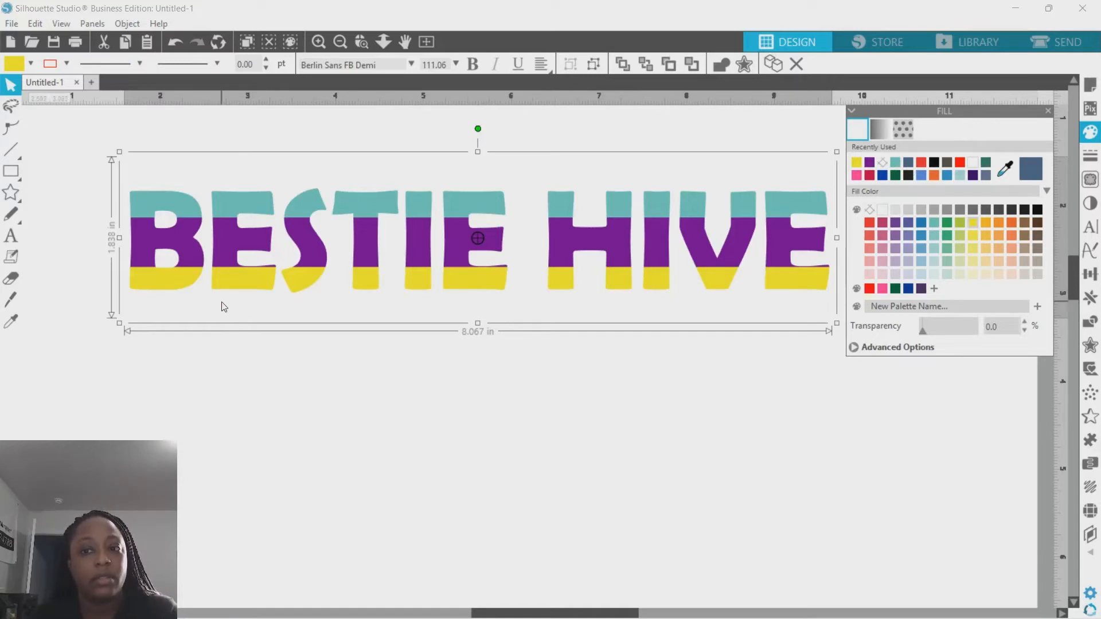
- Create a new text object reading BESTIE HIVE below the layered design
left_click(12, 239)
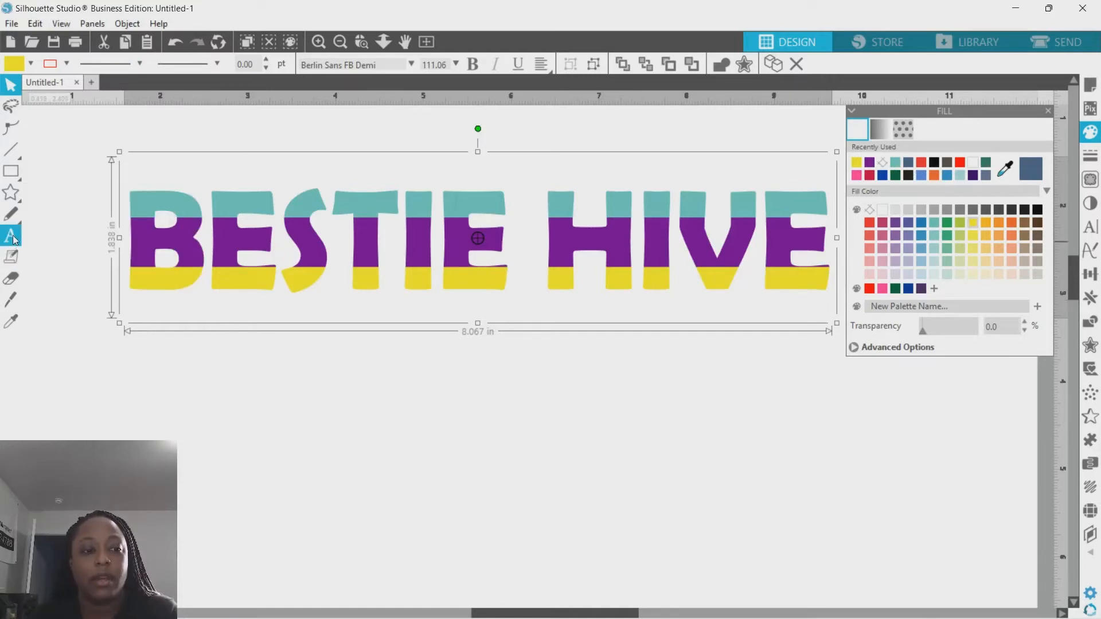
left_click(225, 377)
type("B")
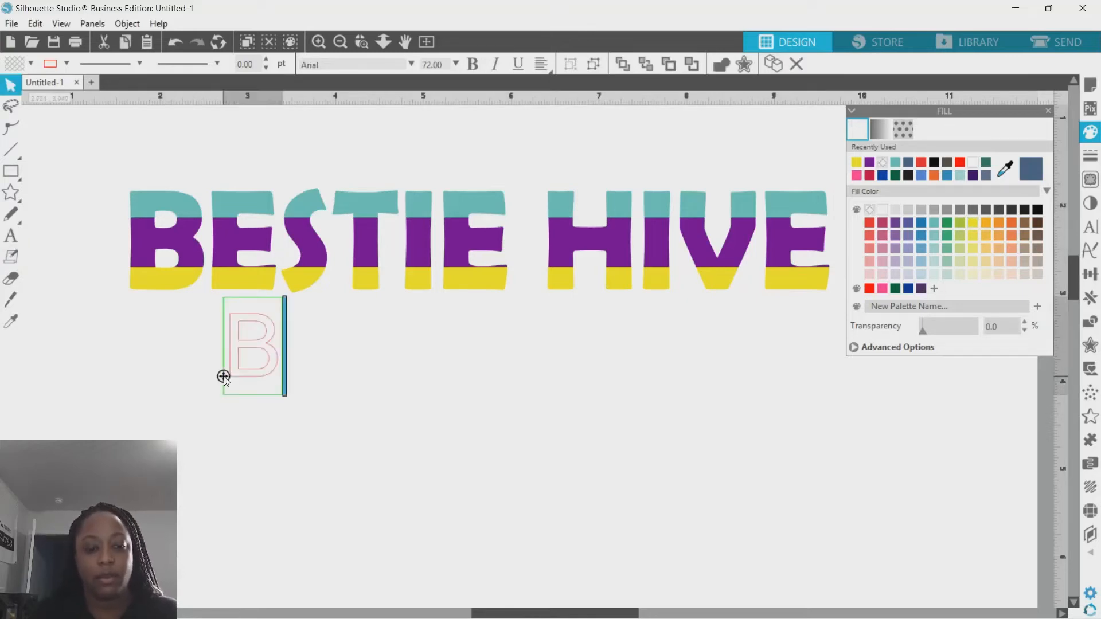
type("ESIT")
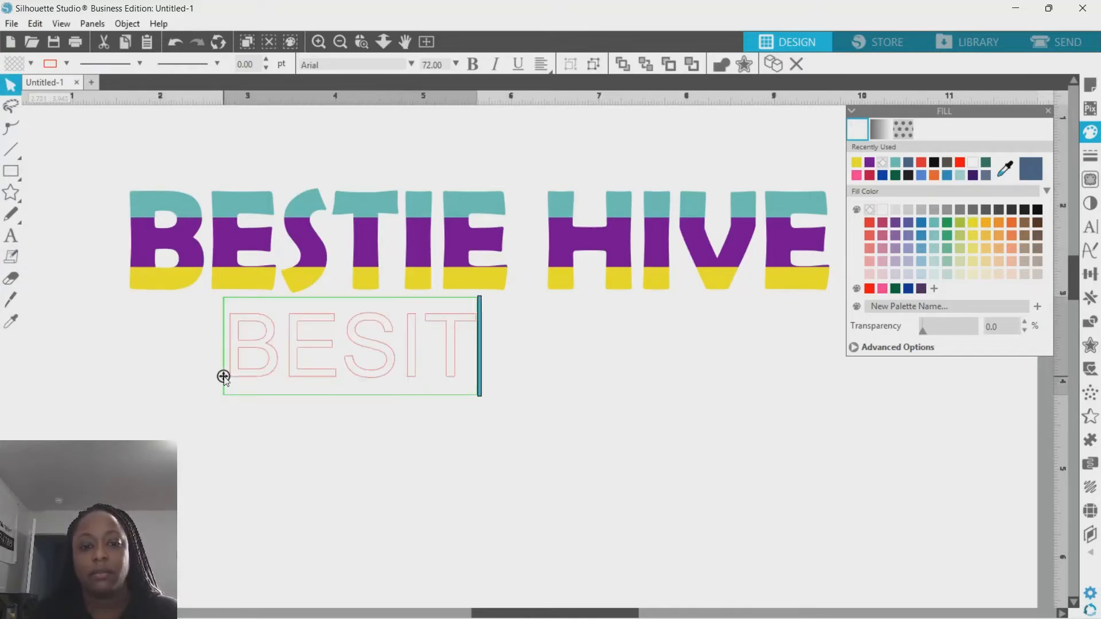
key("BackSpace")
key("BackSpace")
type("TIE HIV")
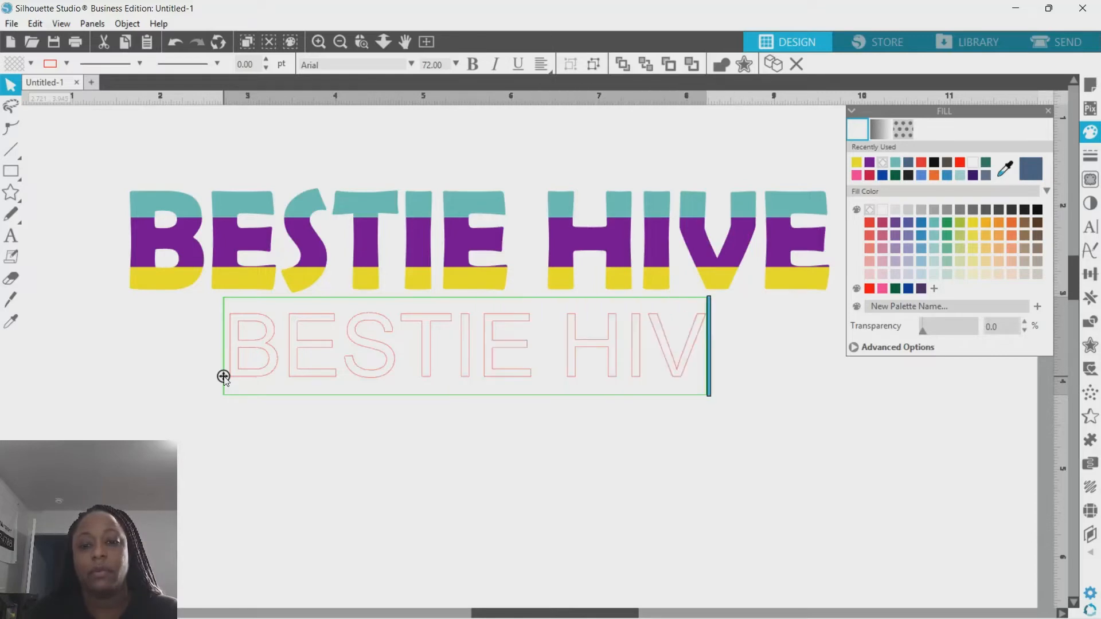
type("E")
left_click(325, 457)
left_click(304, 359)
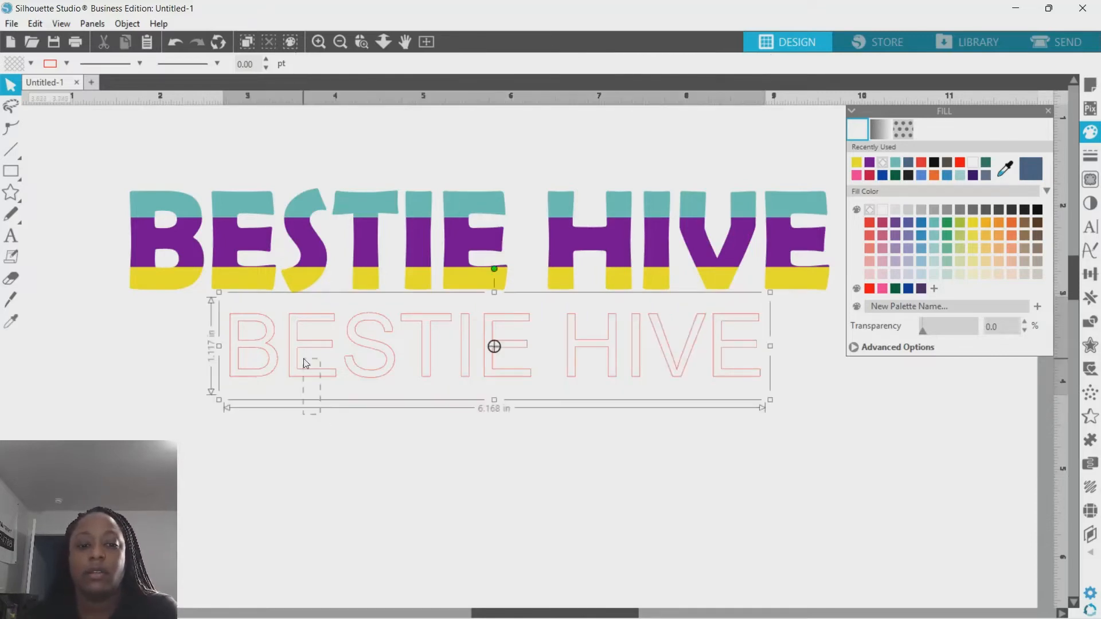
- Set the new text's font to Berlin Sans FB Demi and scale it to about 8.07 in wide under the design
left_click(1090, 226)
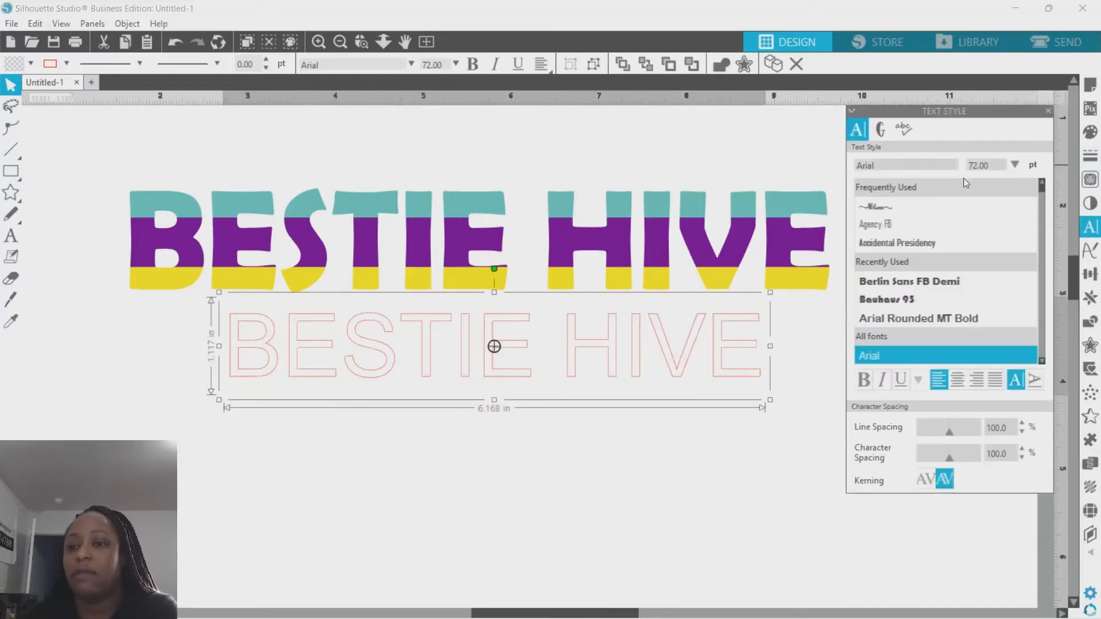
left_click(924, 281)
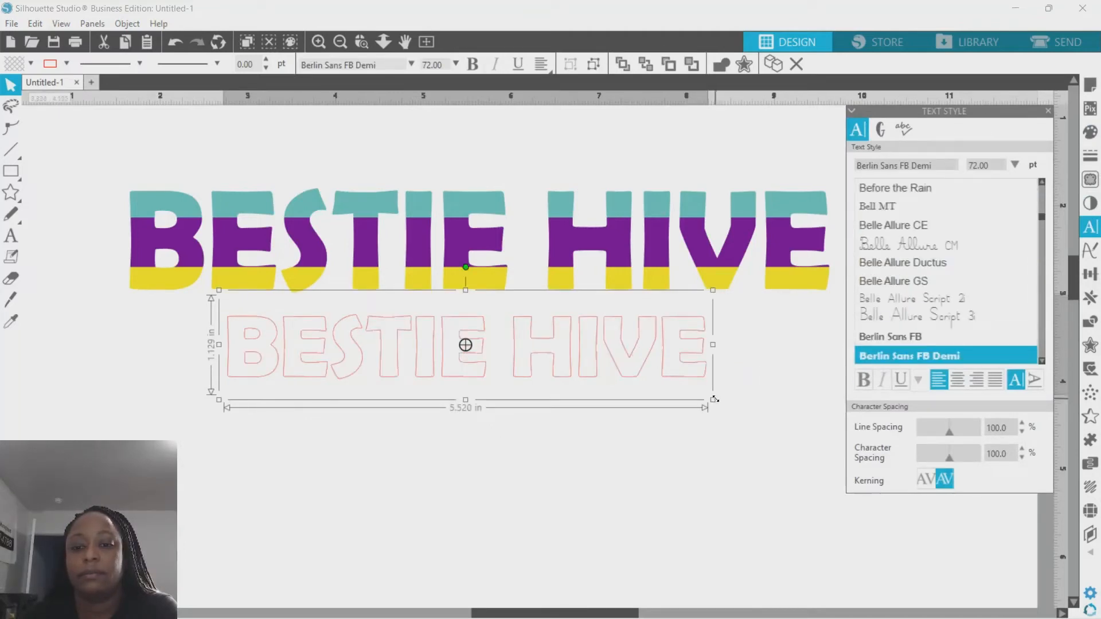
left_click_drag(714, 398, 872, 432)
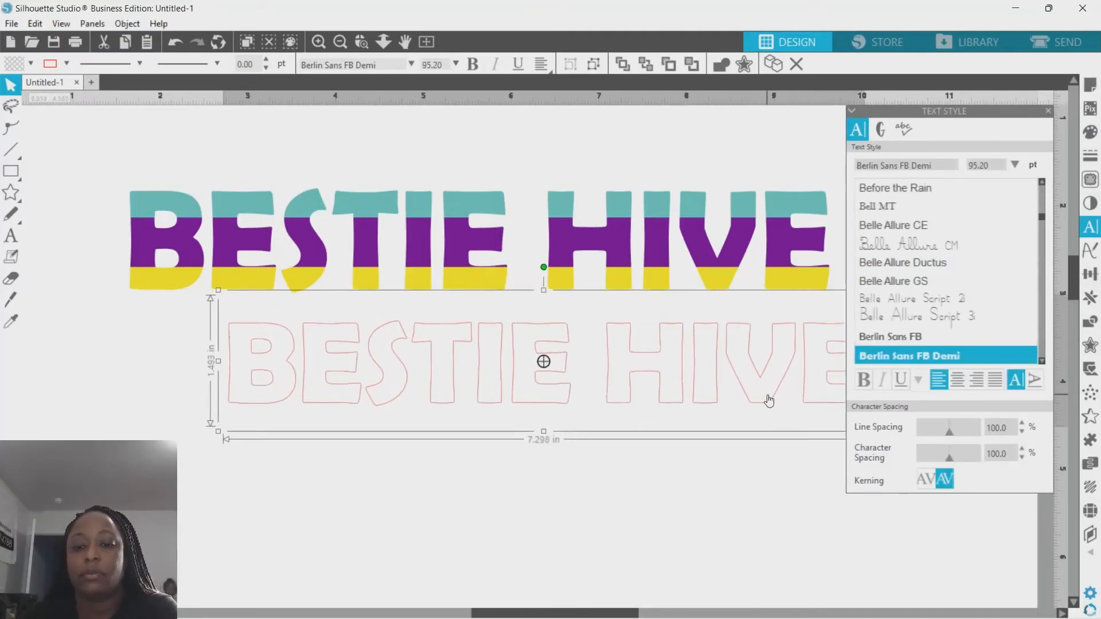
left_click_drag(769, 401, 671, 386)
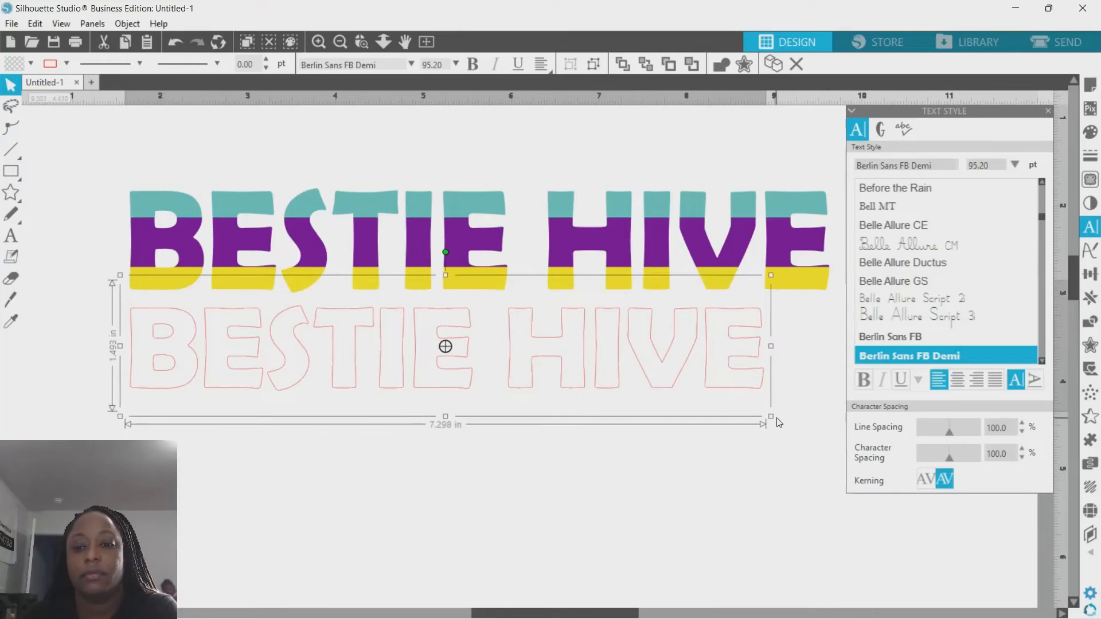
left_click_drag(777, 423, 845, 436)
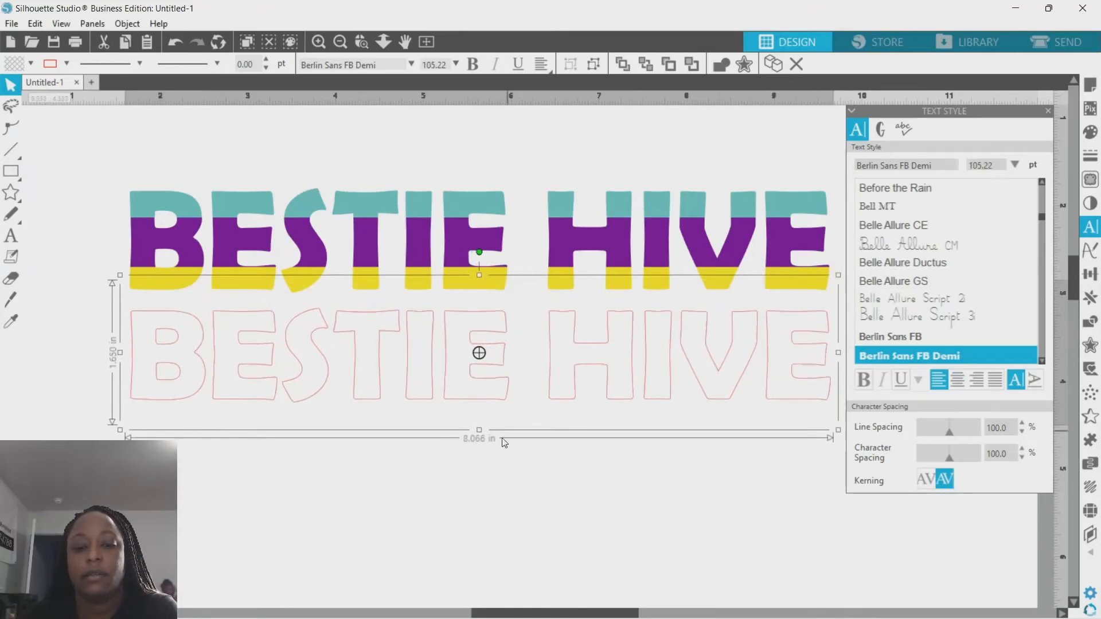
left_click_drag(483, 433, 482, 444)
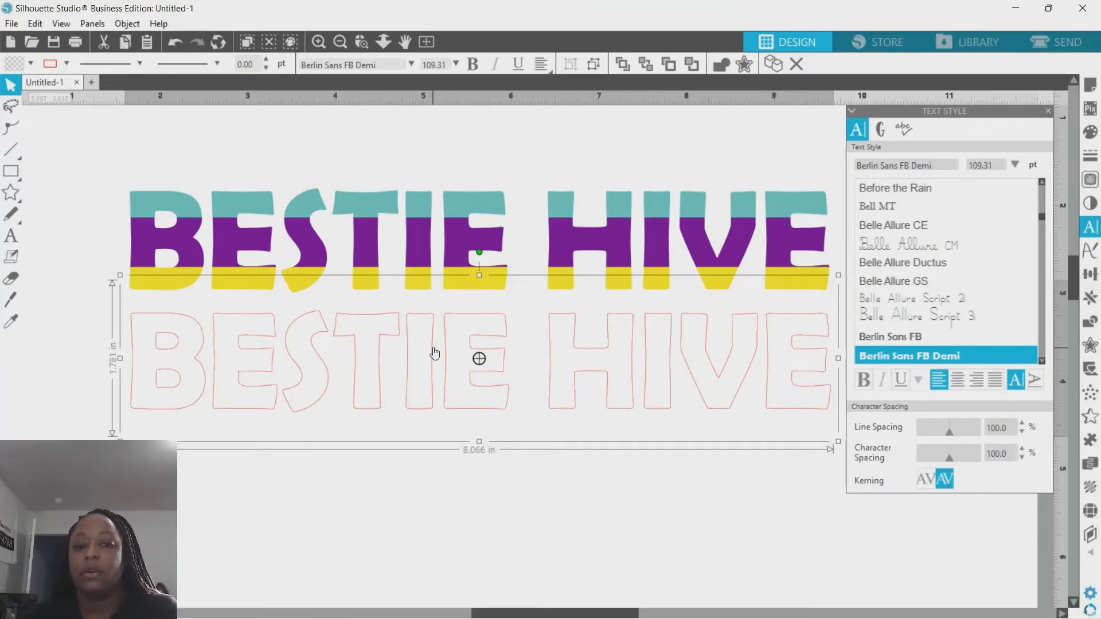
- Apply a gradient fill to the new text and set its first colour stop to dark purple
left_click(1091, 134)
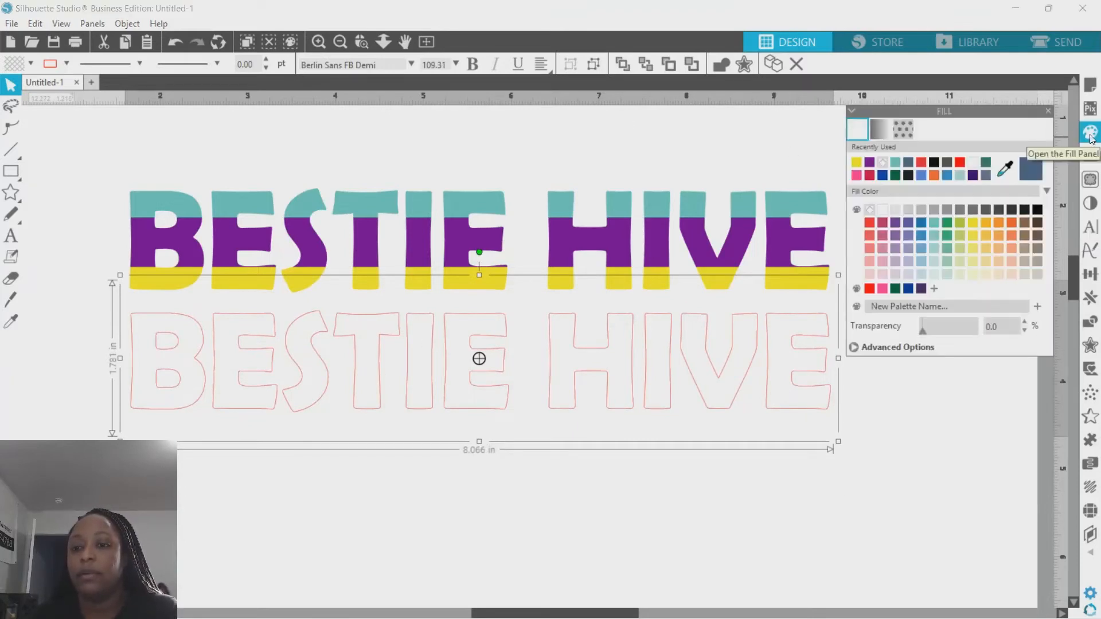
left_click(879, 133)
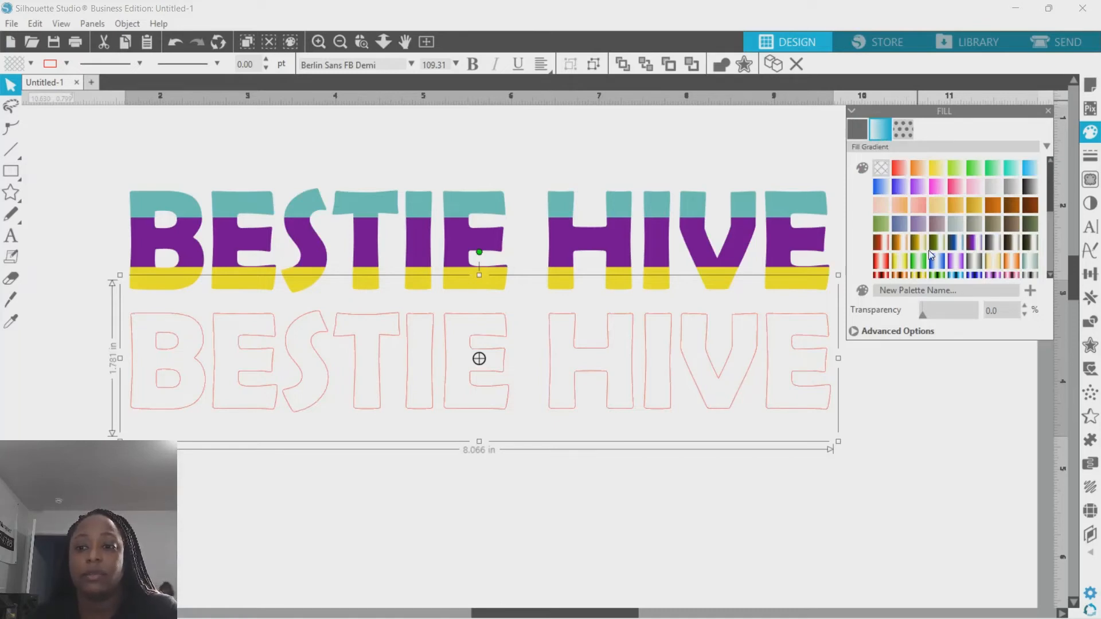
left_click(919, 263)
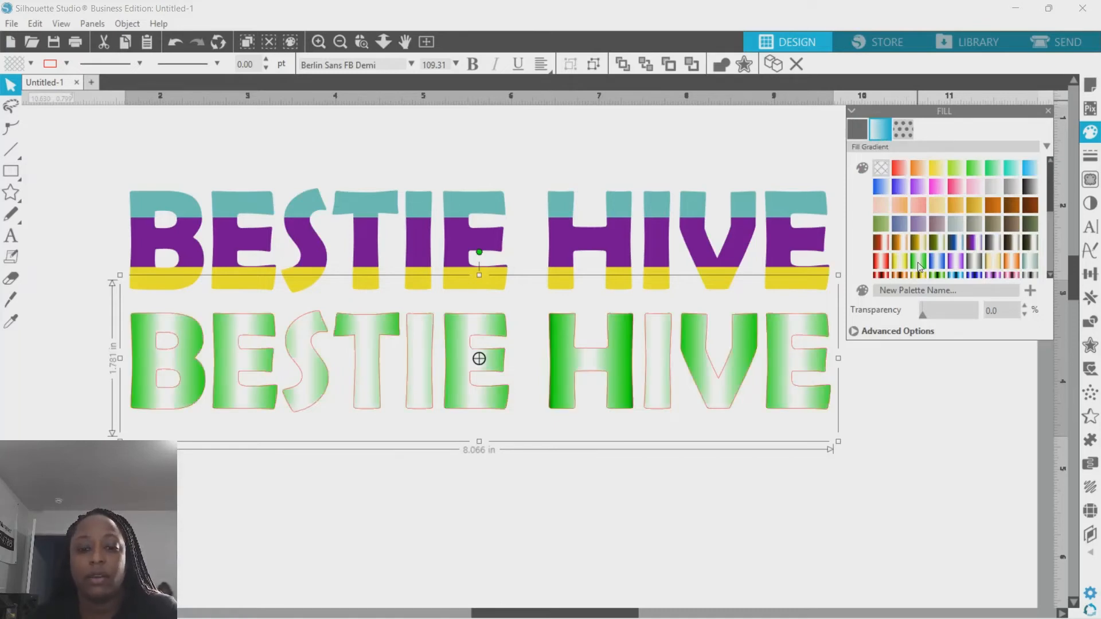
left_click(937, 227)
left_click(957, 242)
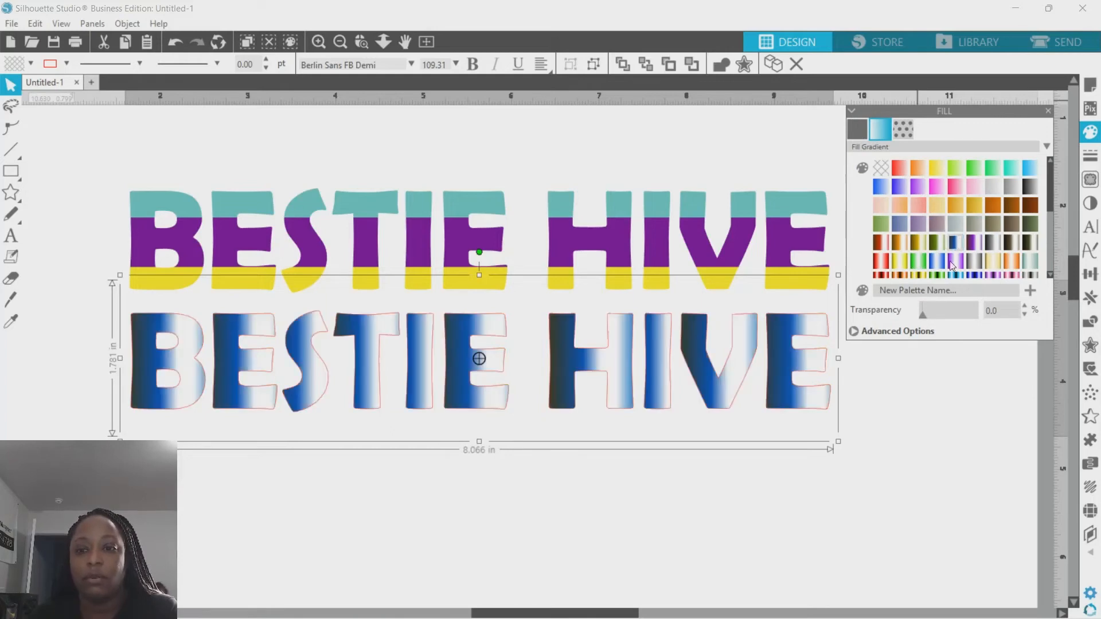
left_click(881, 168)
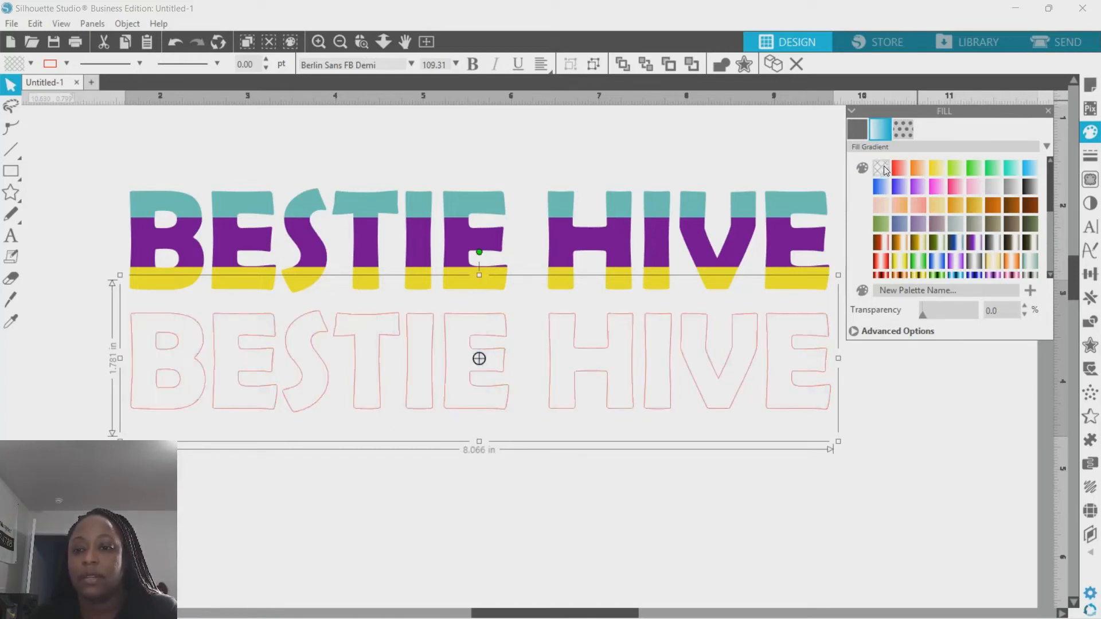
left_click(858, 332)
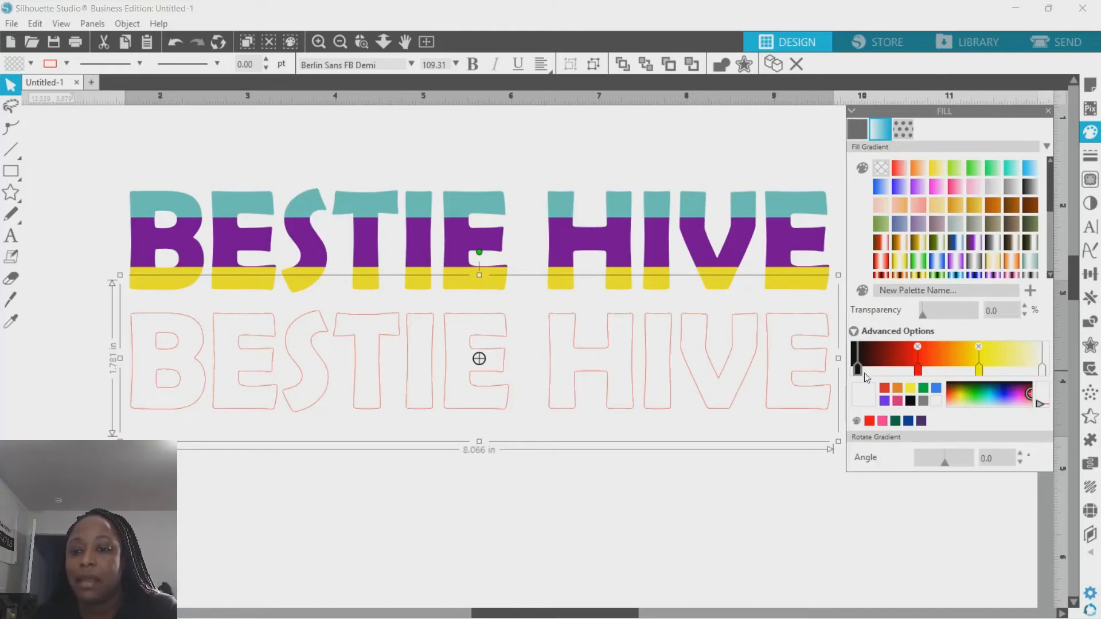
left_click(859, 370)
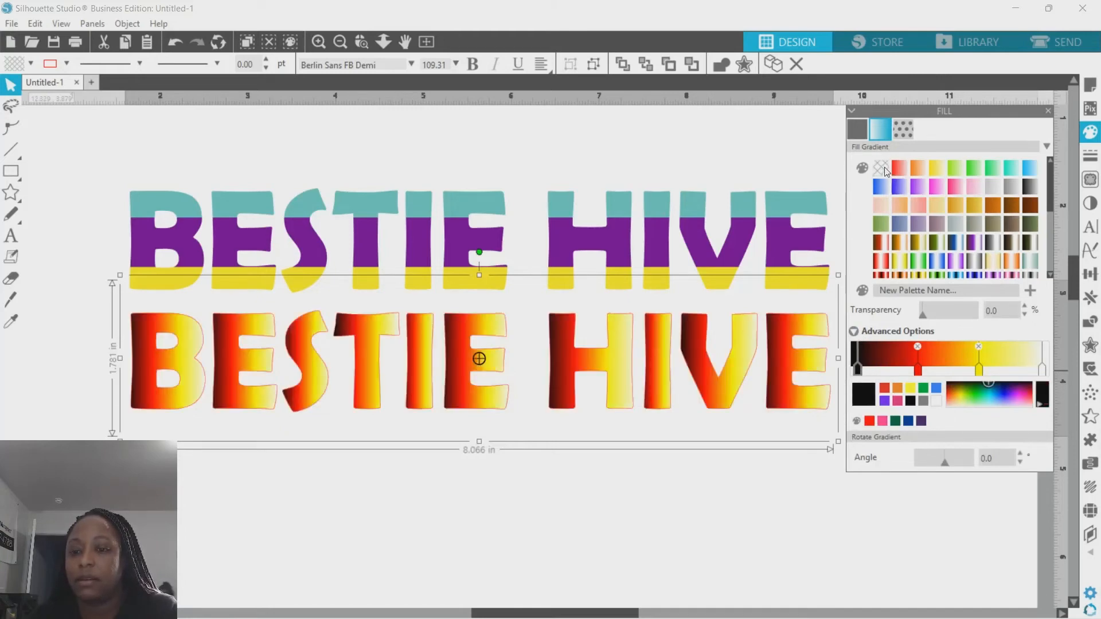
left_click(922, 422)
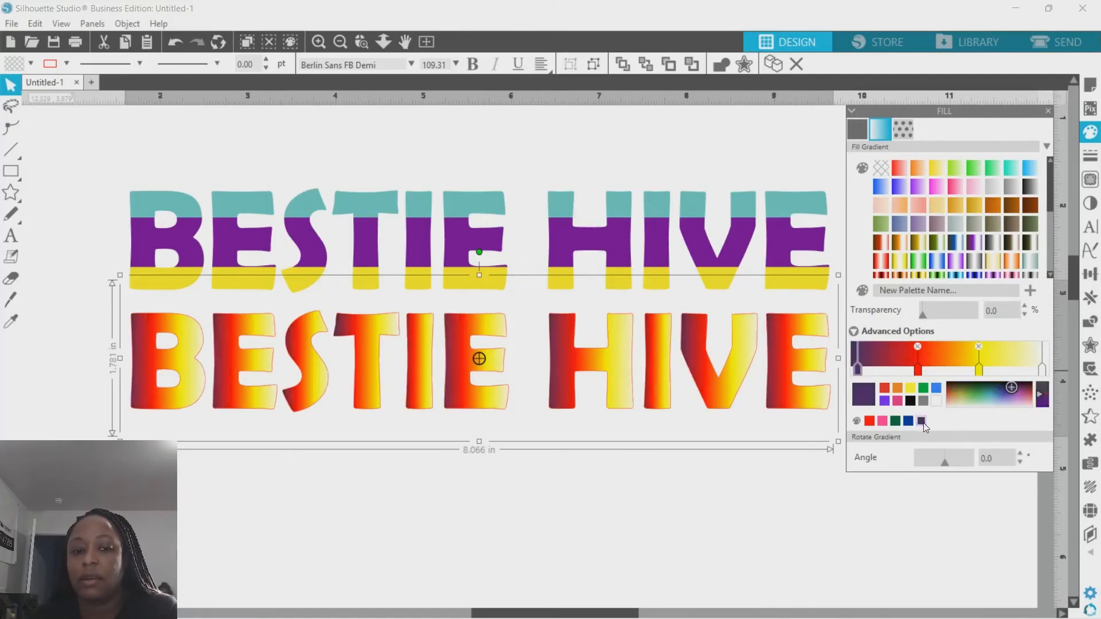
- Set the middle gradient stop to dark purple
left_click(917, 370)
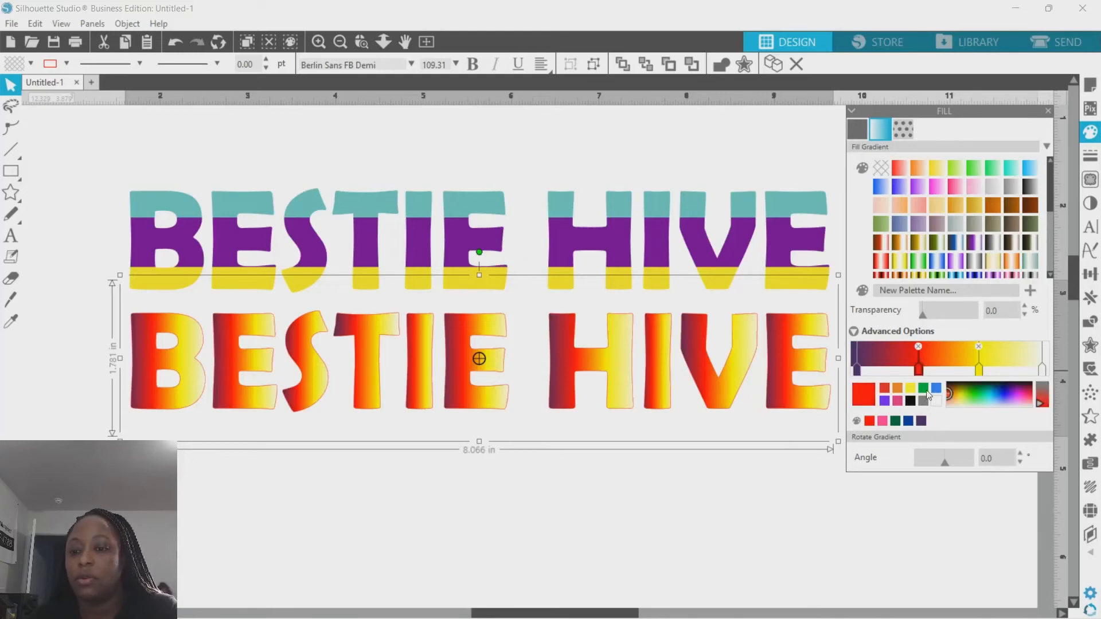
left_click(936, 389)
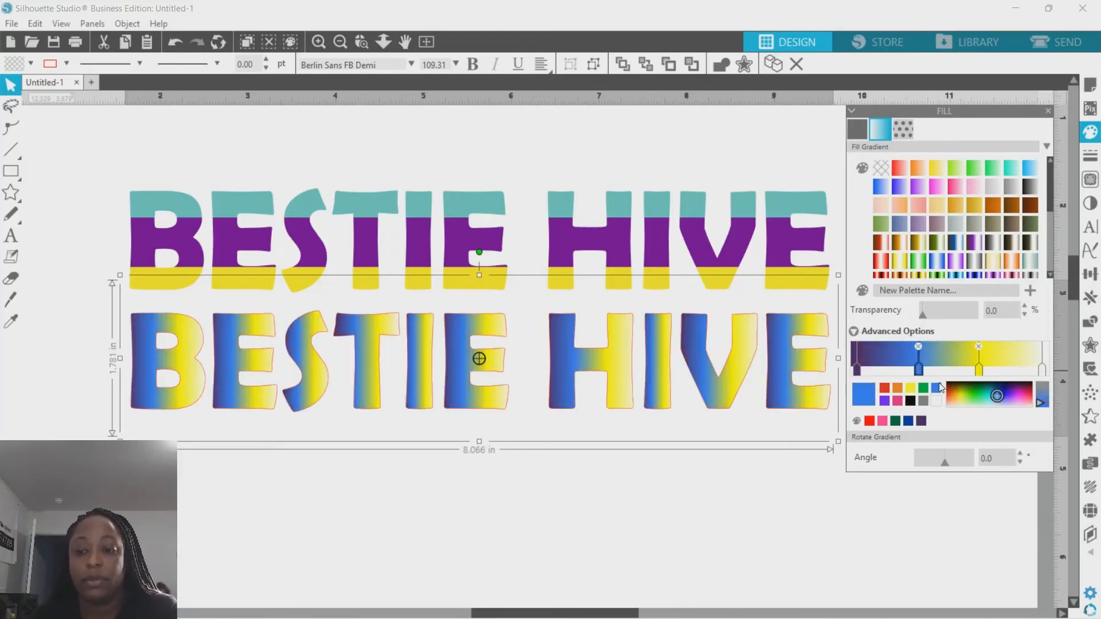
left_click(977, 368)
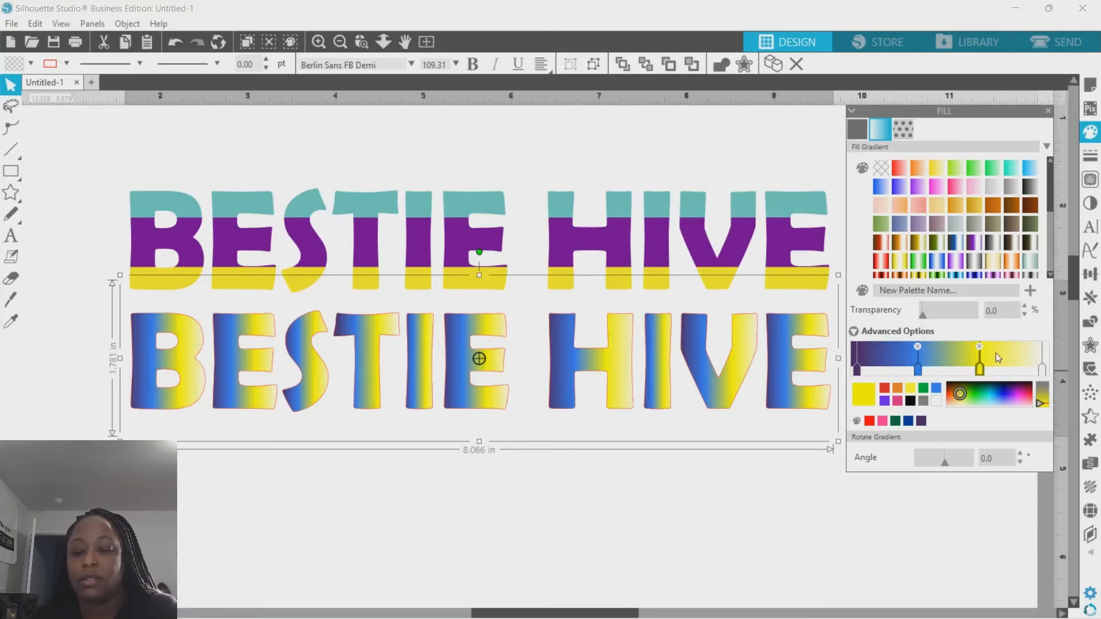
left_click(858, 370)
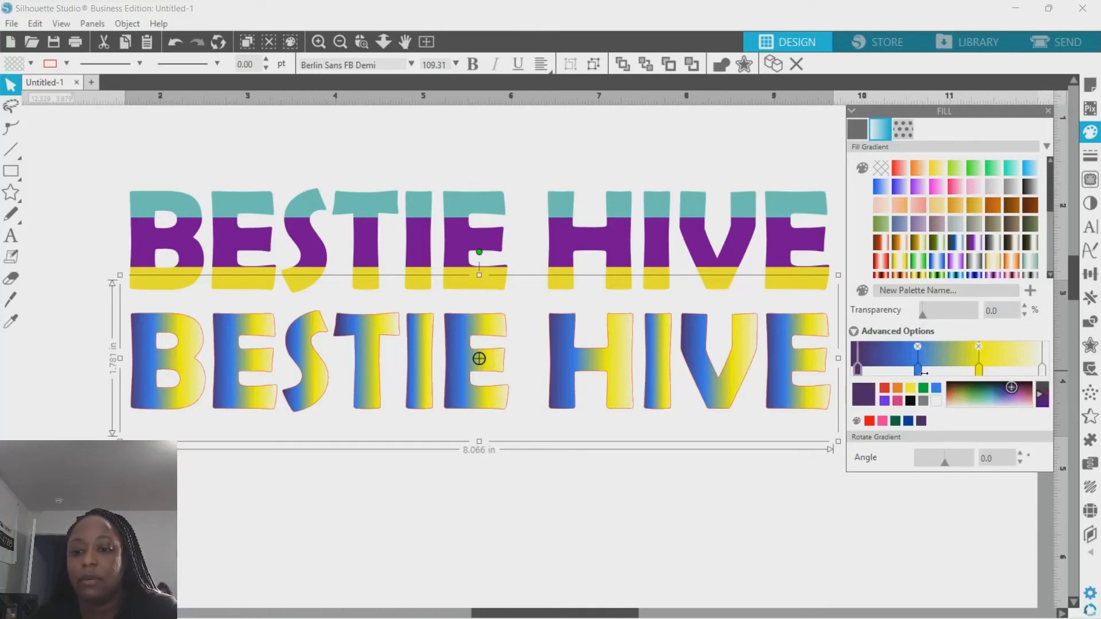
mouse_move(918, 370)
left_mouse_down()
mouse_move(884, 370)
mouse_move(953, 370)
mouse_move(918, 370)
left_mouse_up()
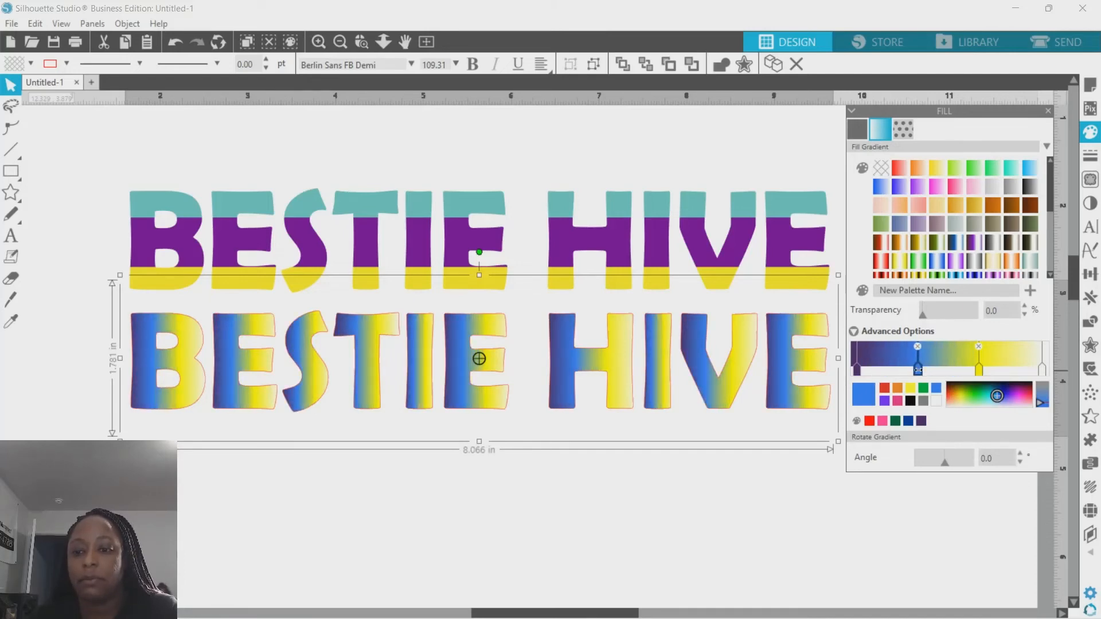
left_click(922, 422)
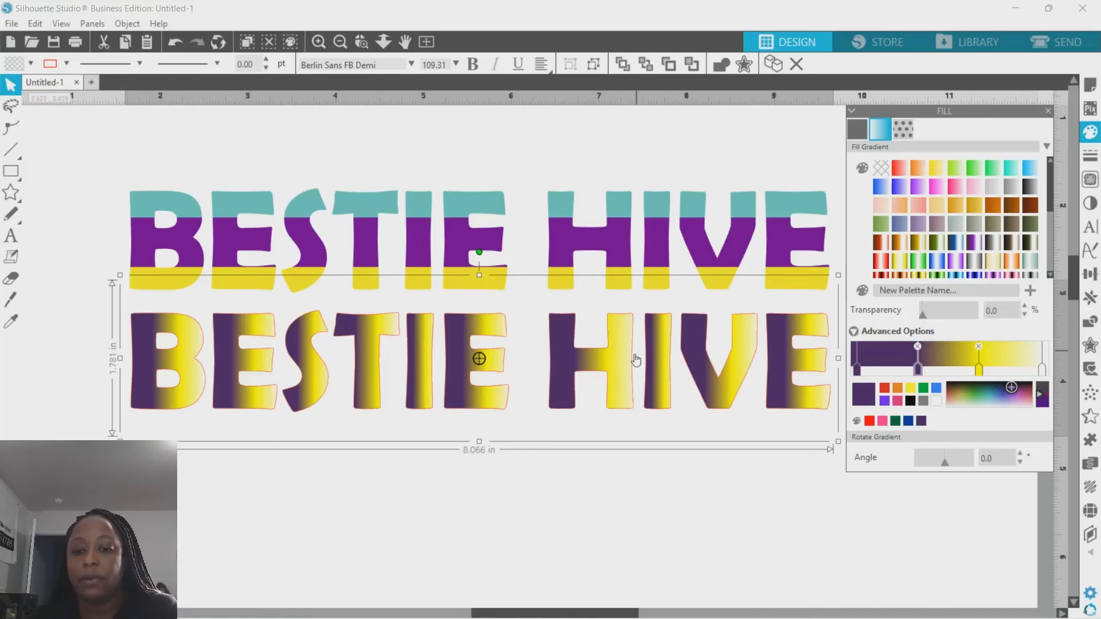
- Set the last gradient stop to blue and add another blue stop just before it
left_click(1043, 372)
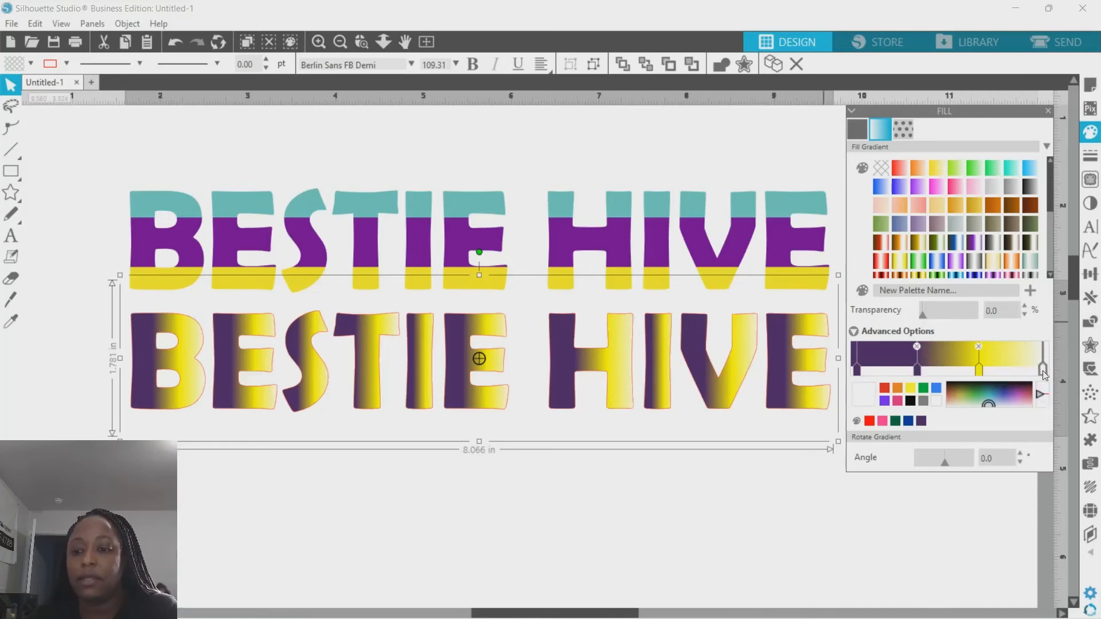
left_click(936, 388)
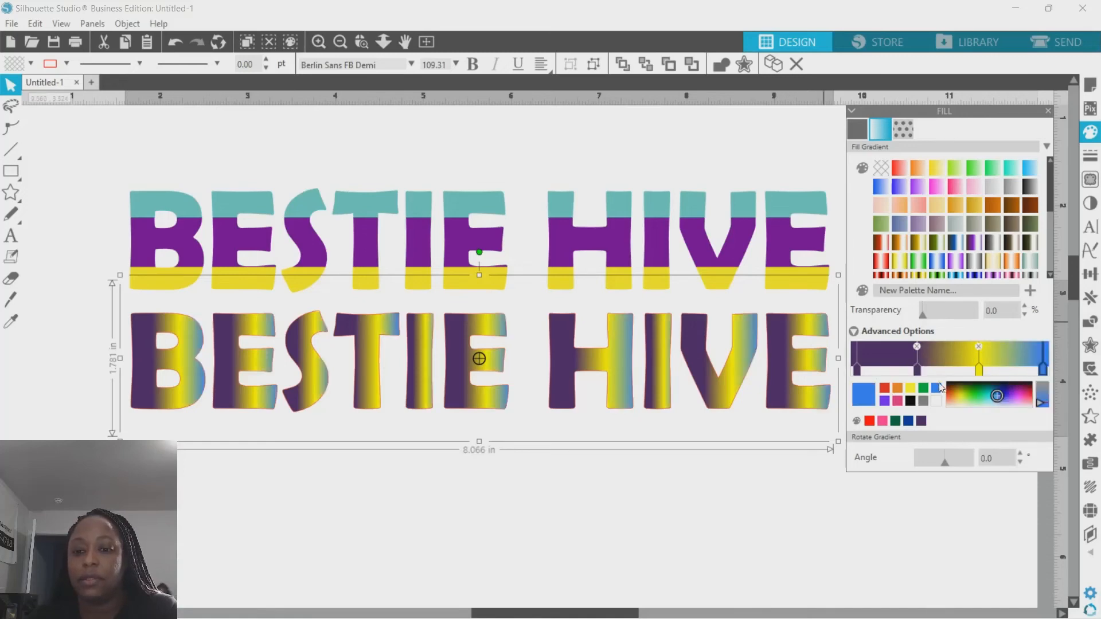
left_click(1020, 369)
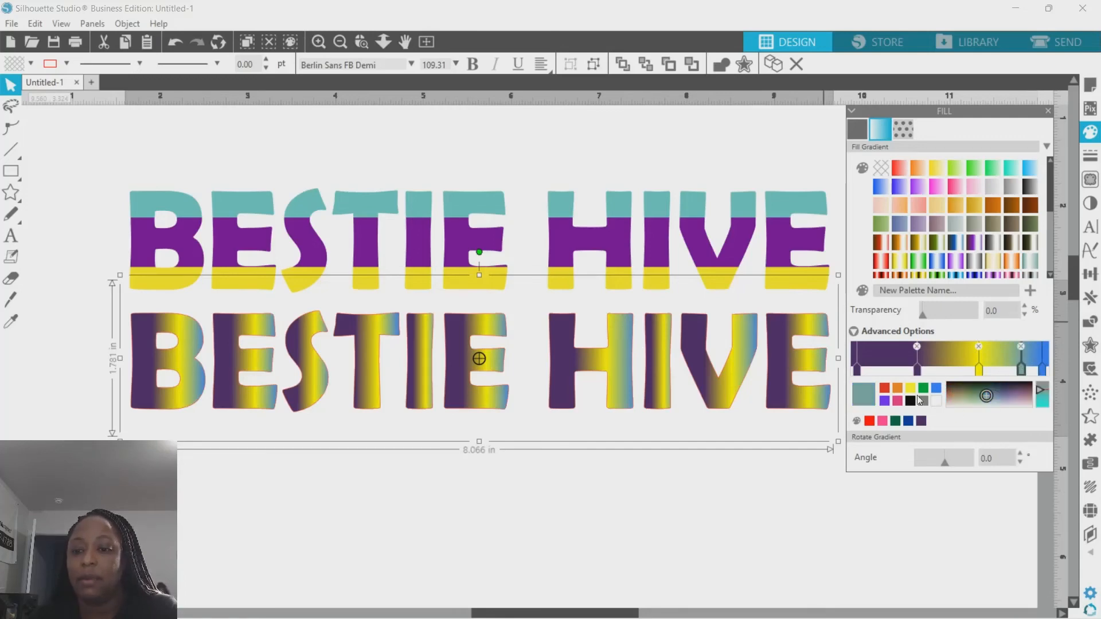
left_click(936, 388)
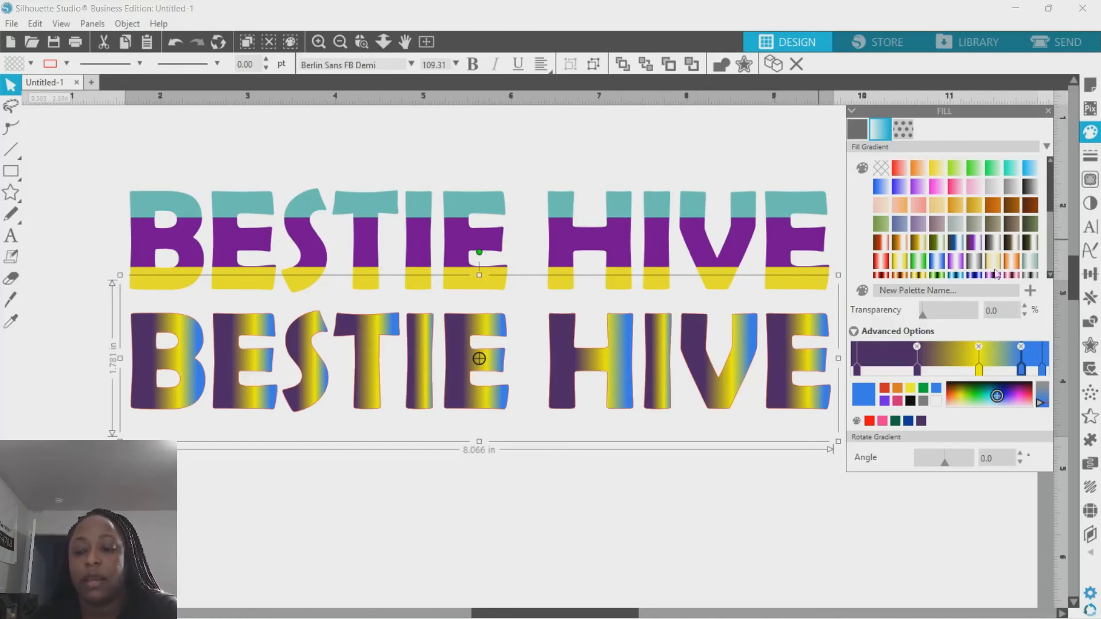
- Set the gradient angle to 95
left_click(942, 463)
left_click_drag(941, 462, 937, 462)
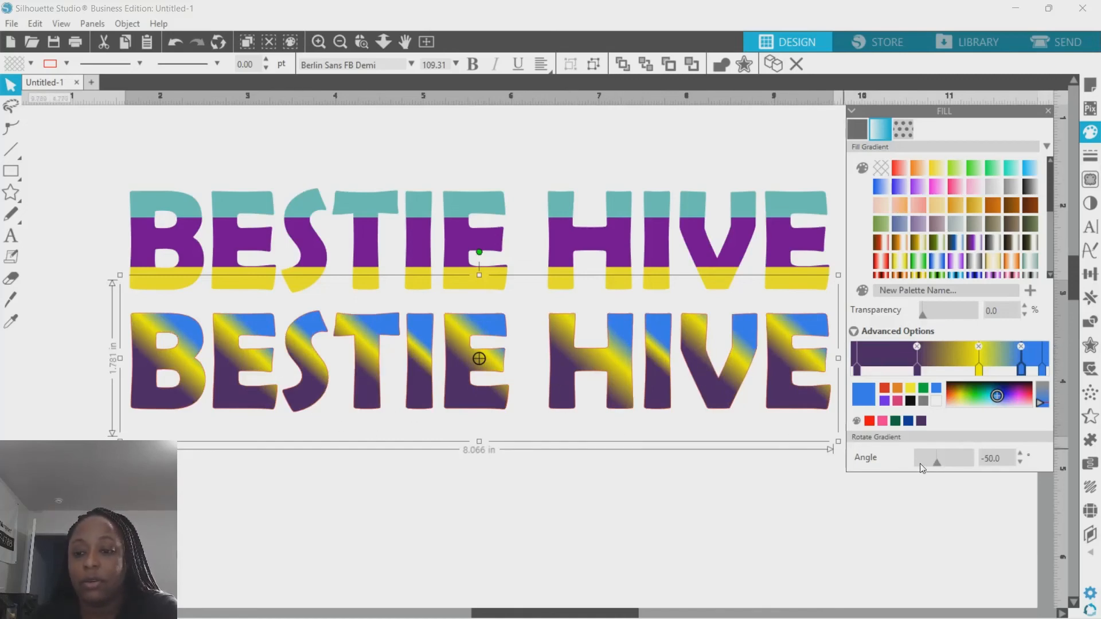
mouse_move(936, 462)
left_mouse_down()
mouse_move(921, 461)
mouse_move(959, 463)
left_mouse_up()
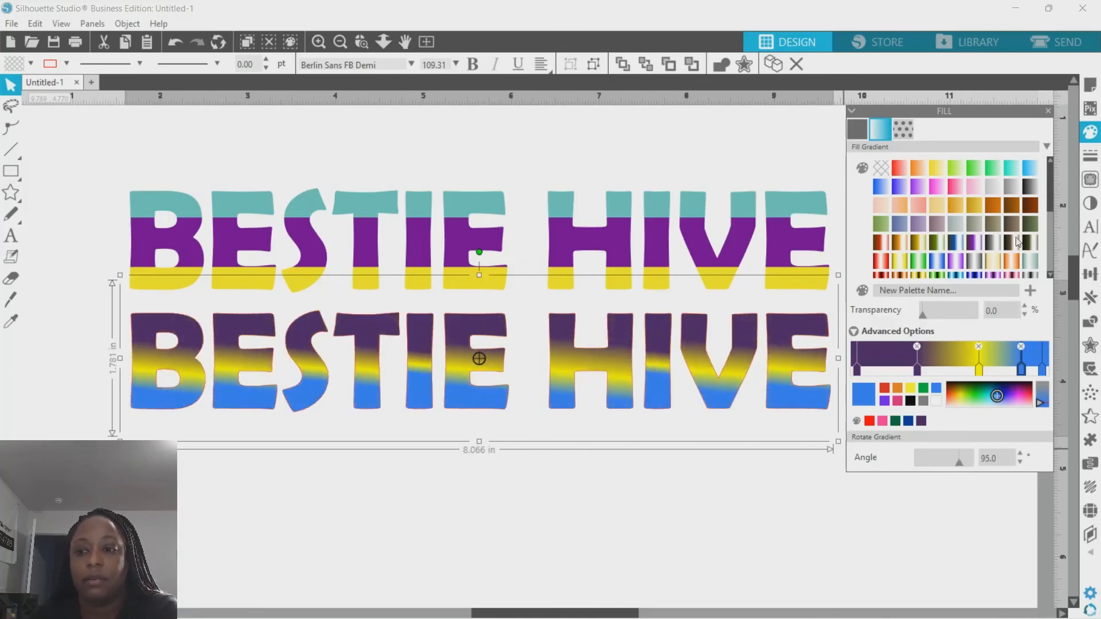
left_click(1090, 155)
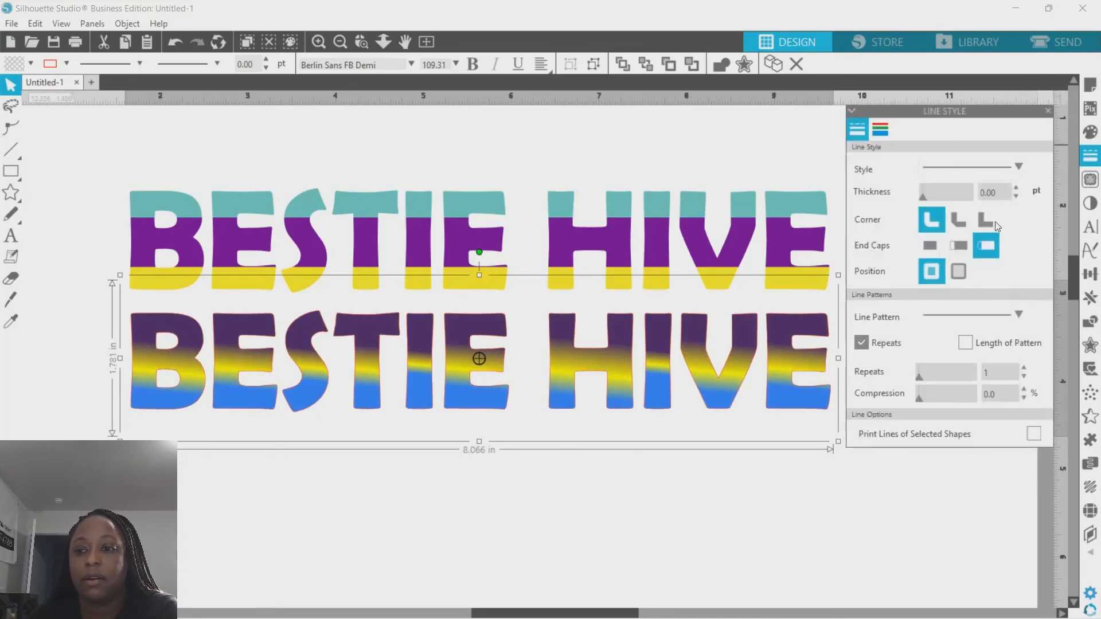
left_click(877, 132)
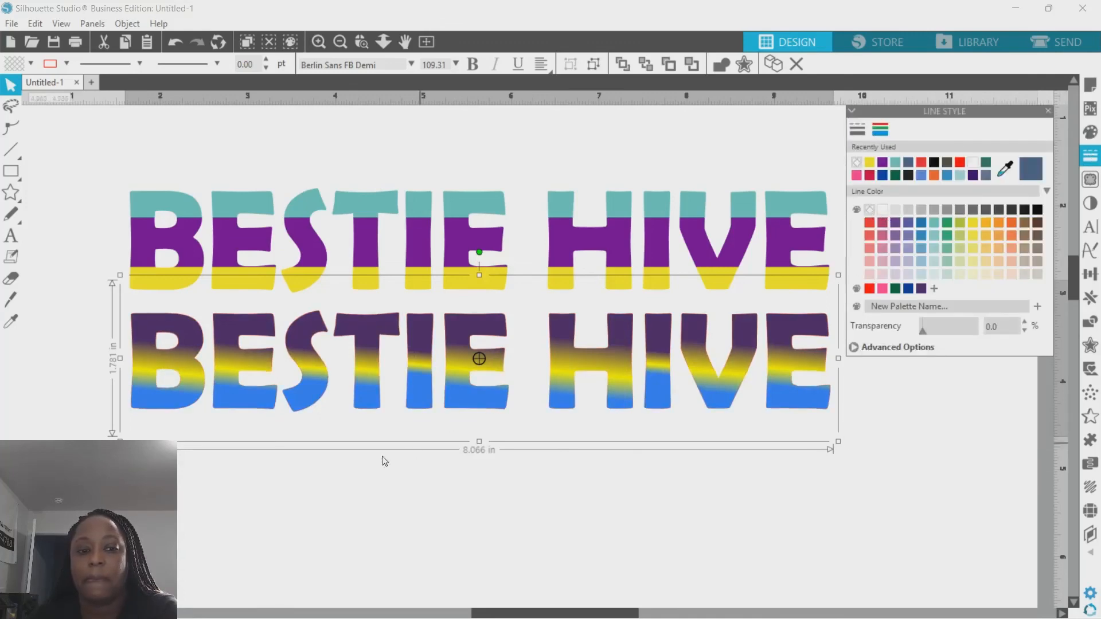
left_click(504, 491)
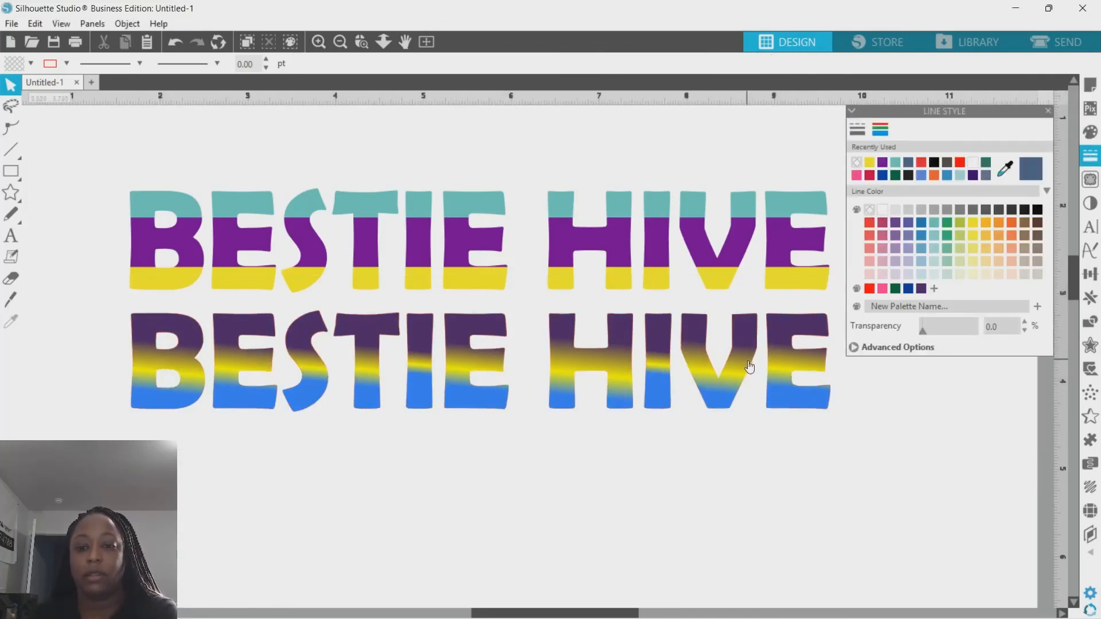